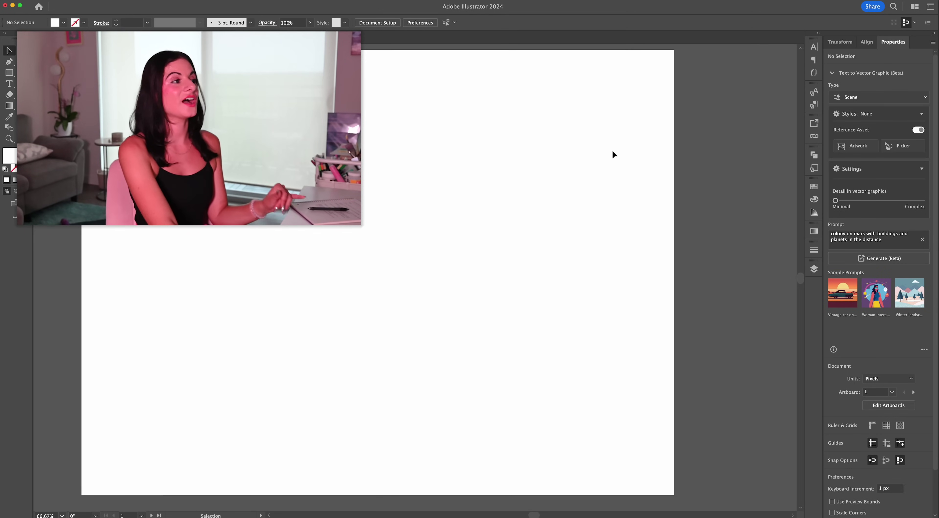
Step: Switch to the Rectangle tool with the M shortcut
key(m)
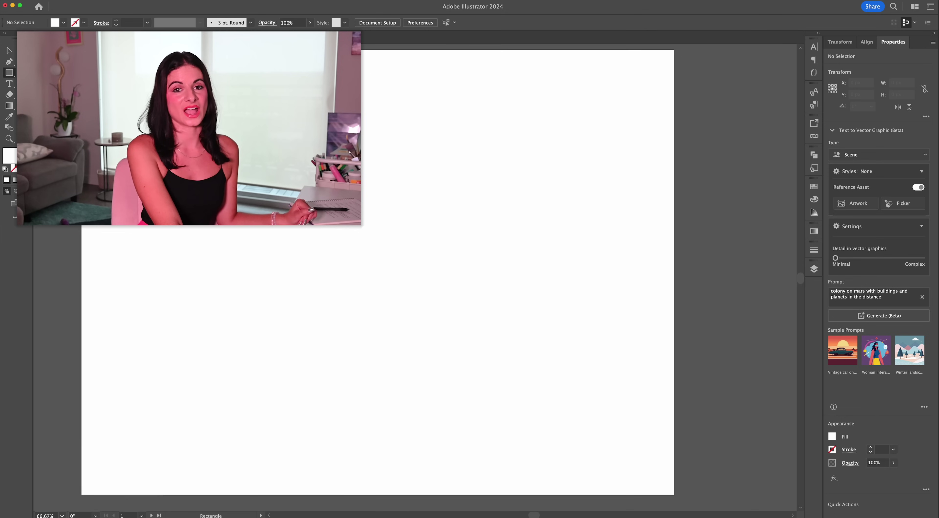
Step: Draw a 1600 x 1200 px rectangle covering the artboard and bring up the generation Type list
drag(81, 50, 675, 494)
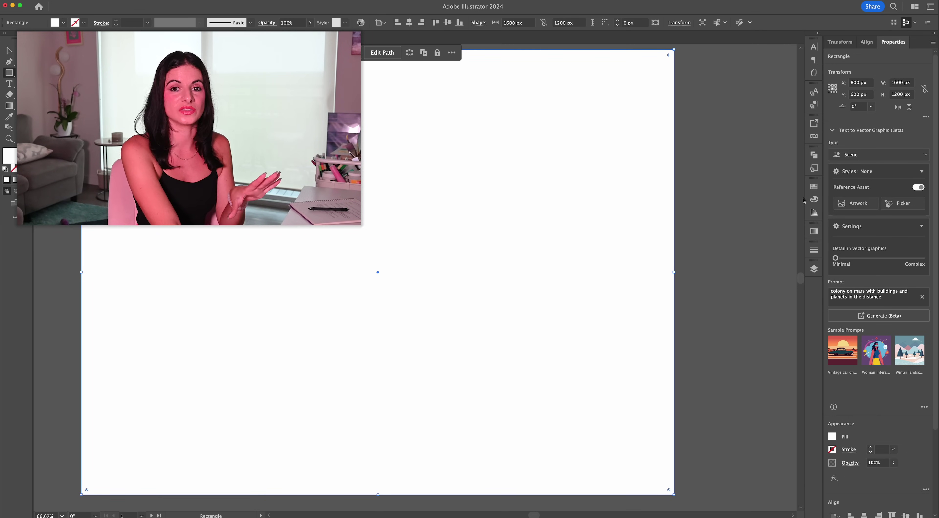
click(891, 157)
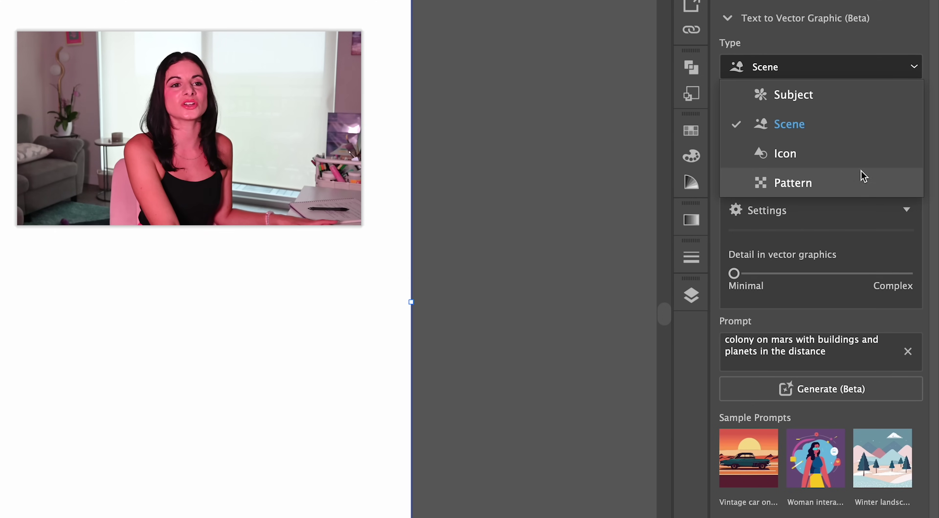
Step: Generate a Scene-type Mars colony with domed buildings and planets into the rectangle
click(862, 126)
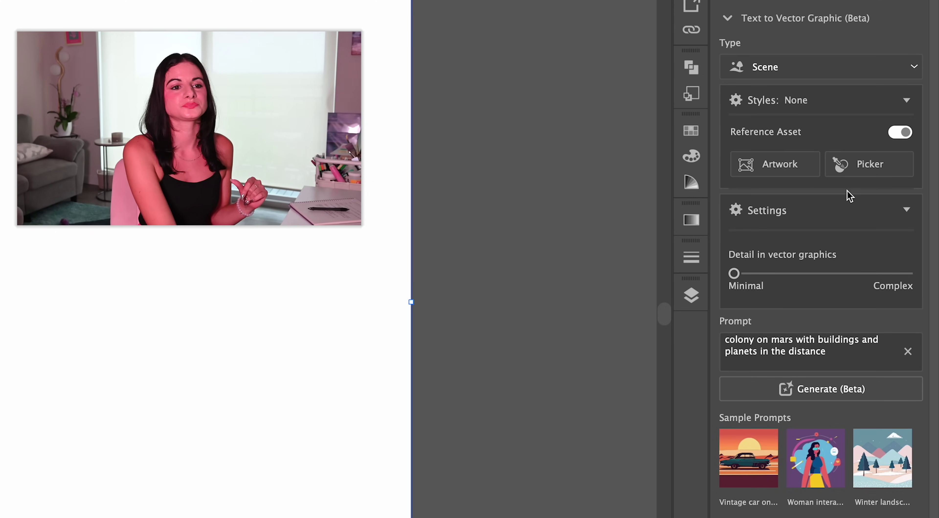
scroll(819, 296, down, 5)
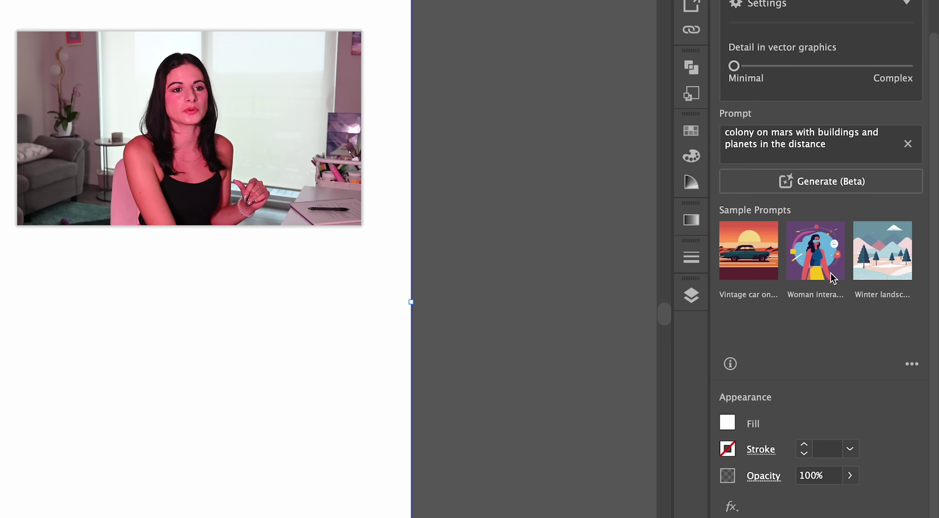
scroll(833, 273, up, 5)
click(843, 355)
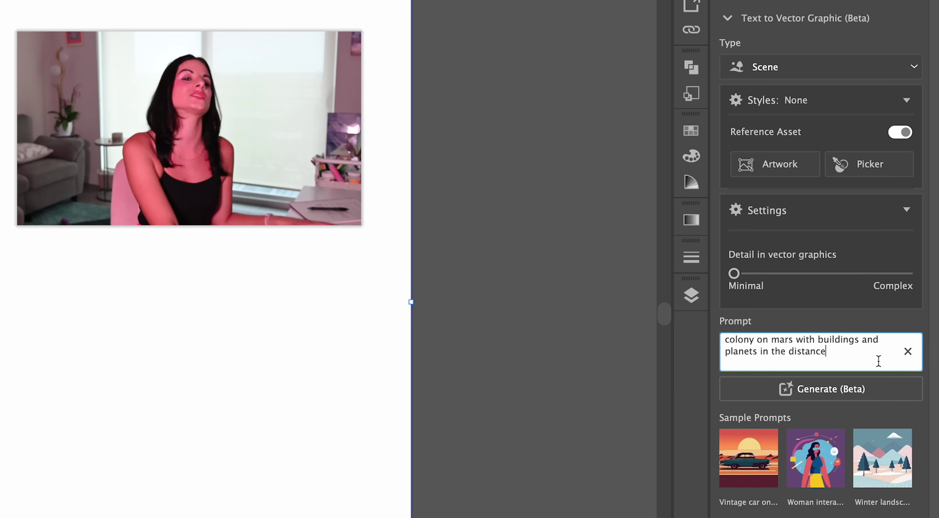
click(876, 390)
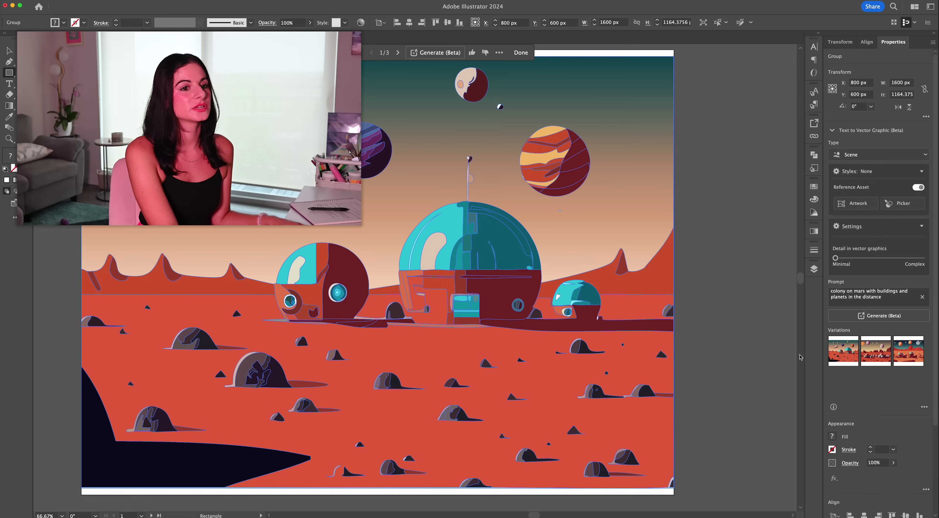
Step: Preview the second and third variations, then raise vector detail to Complex
key(v)
click(765, 341)
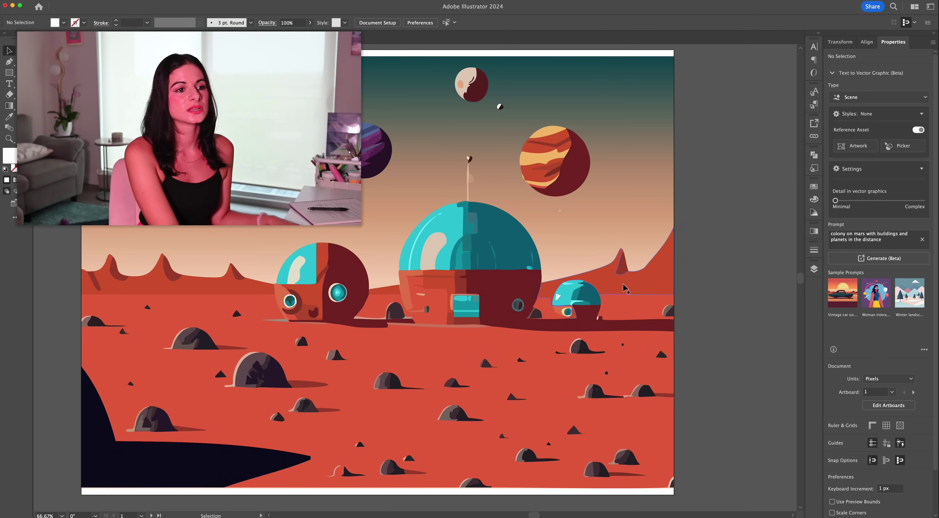
click(643, 265)
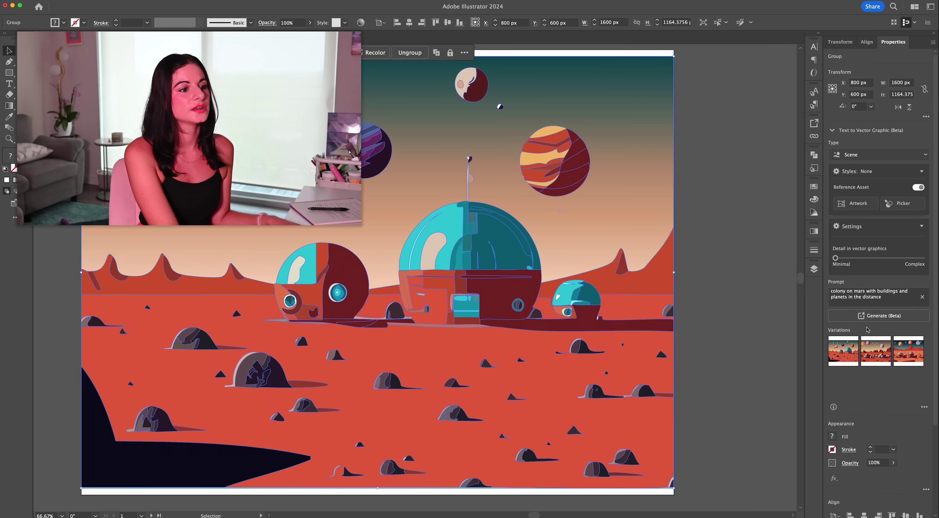
click(870, 351)
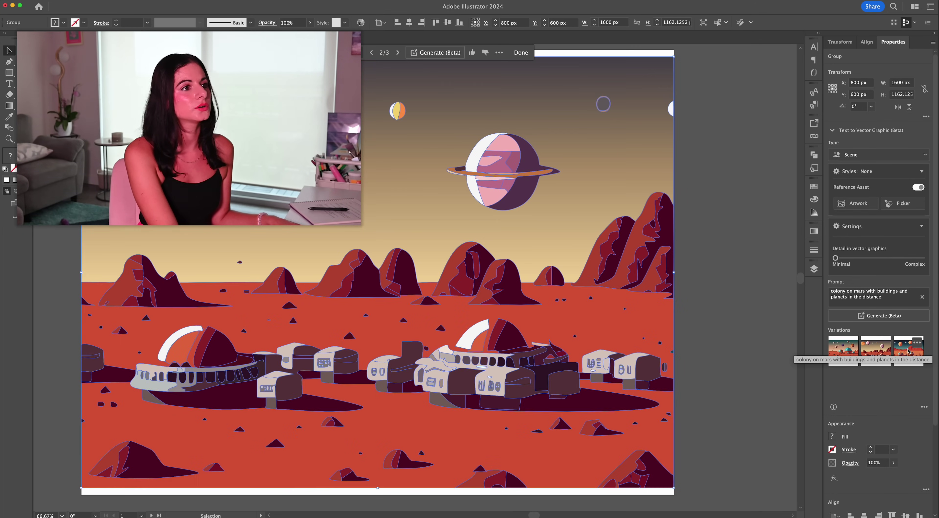
click(723, 310)
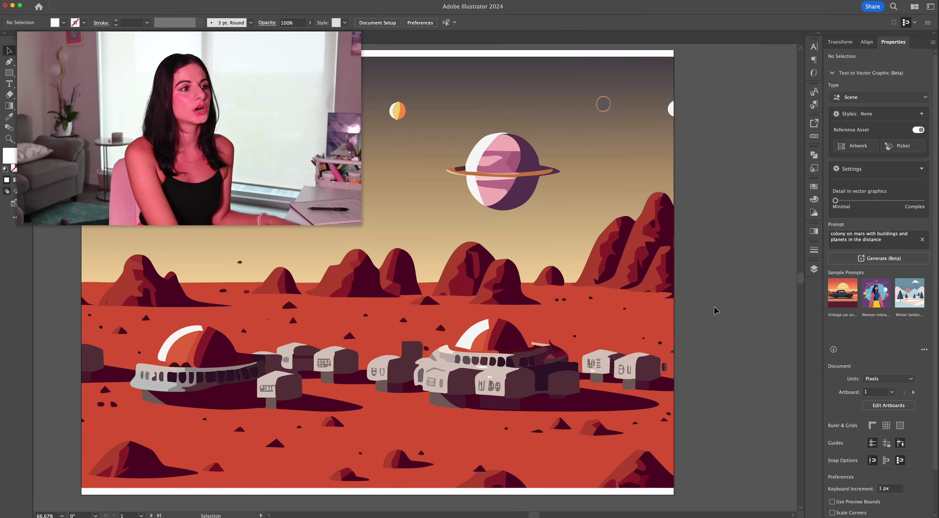
click(663, 314)
click(907, 356)
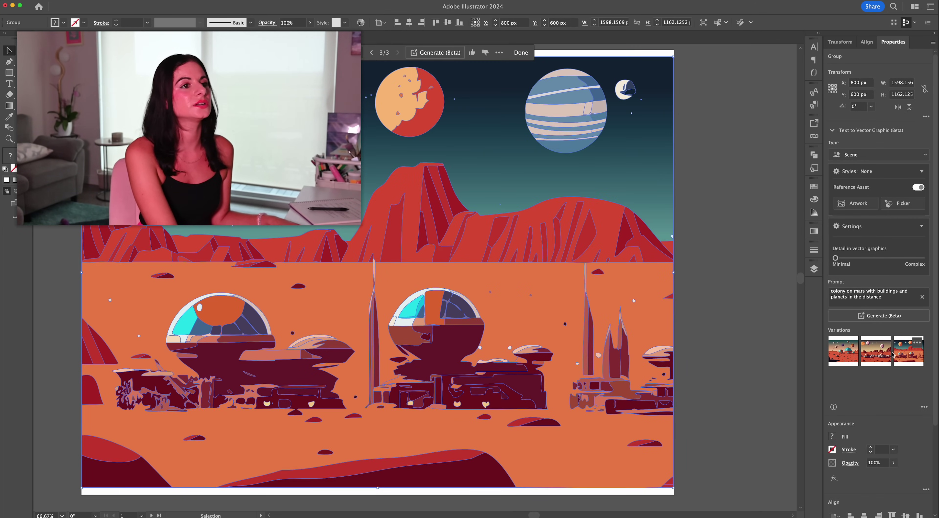
drag(835, 257, 926, 264)
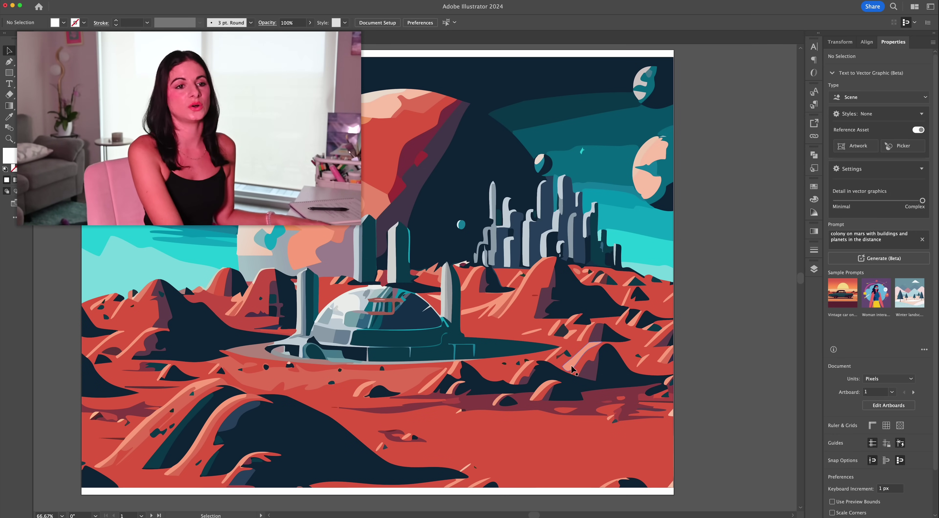
Step: Flip between variations 3 and 6 of the new scenes, settling on variation 3
click(554, 367)
click(902, 360)
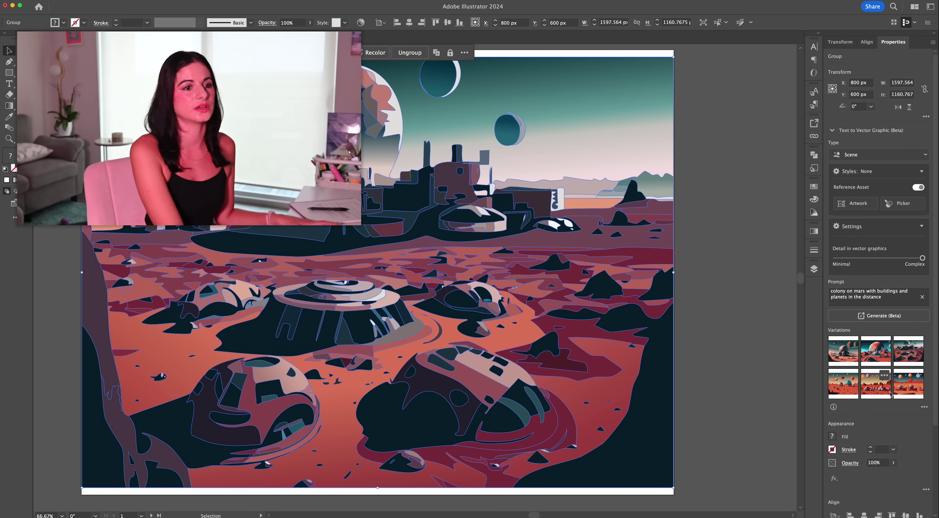
click(913, 389)
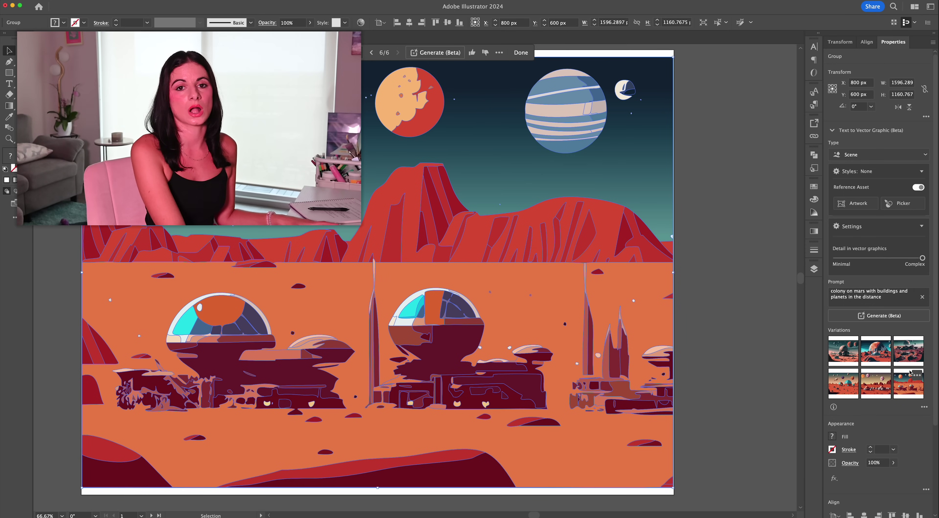
click(908, 356)
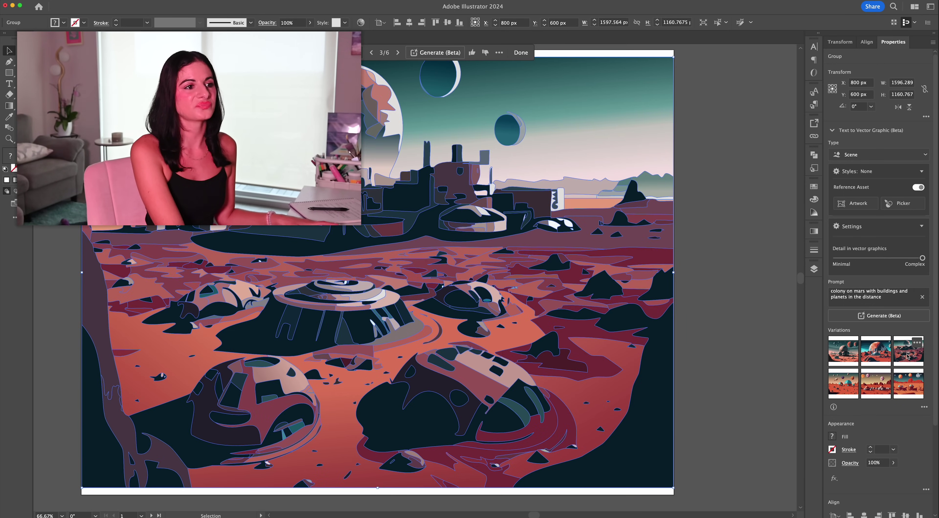
click(908, 388)
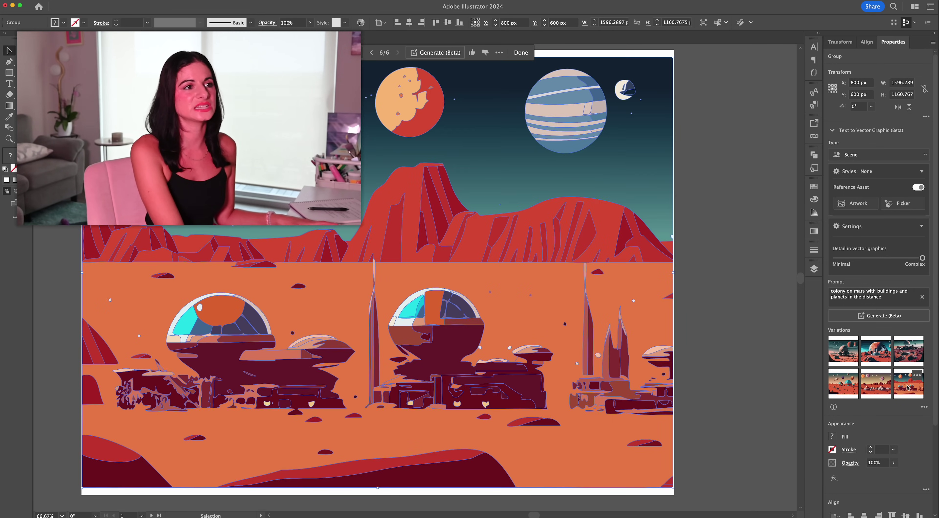
click(746, 369)
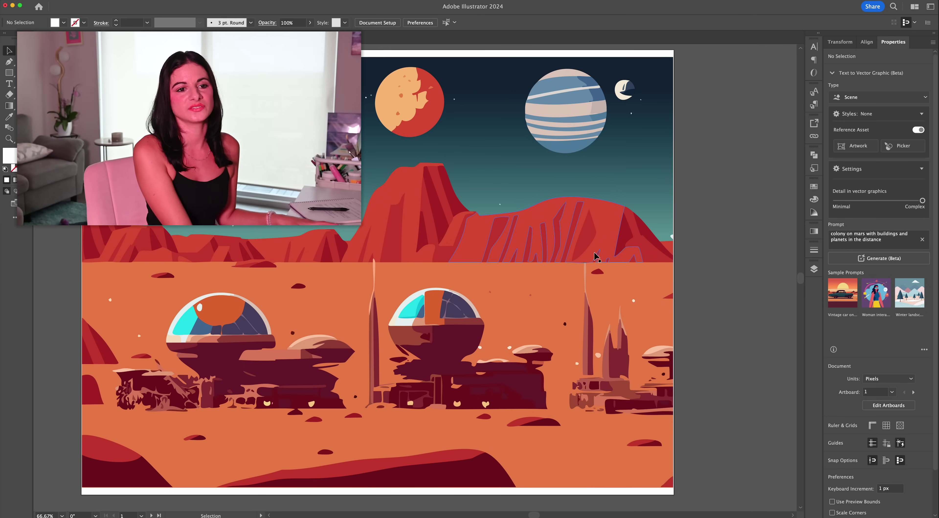
click(579, 169)
click(901, 355)
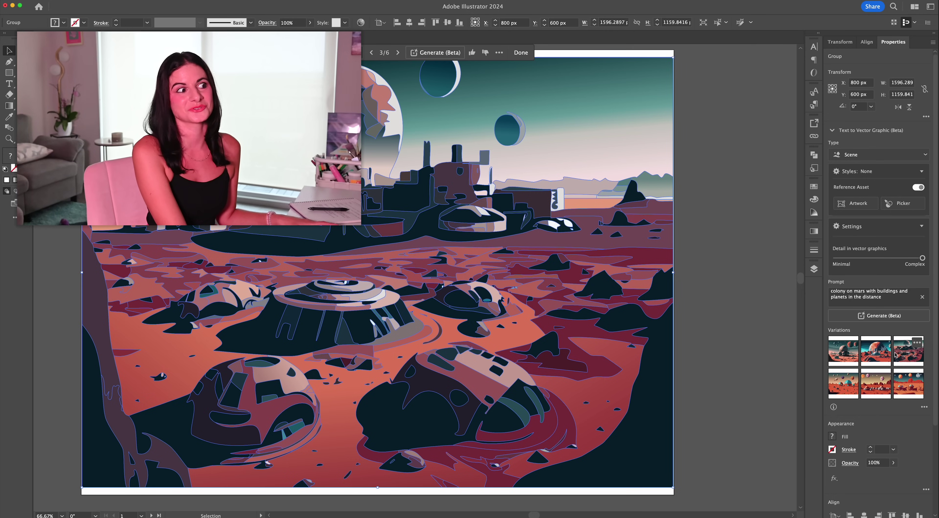
click(721, 328)
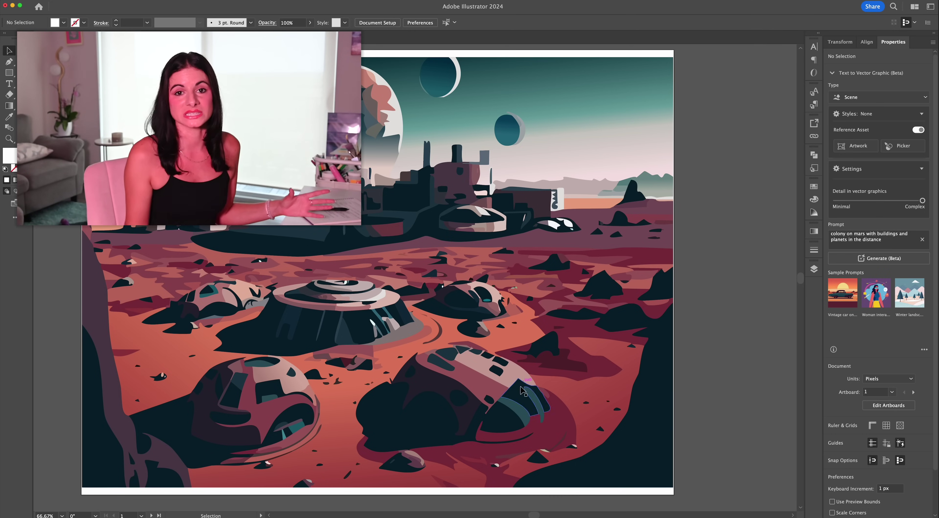
click(673, 267)
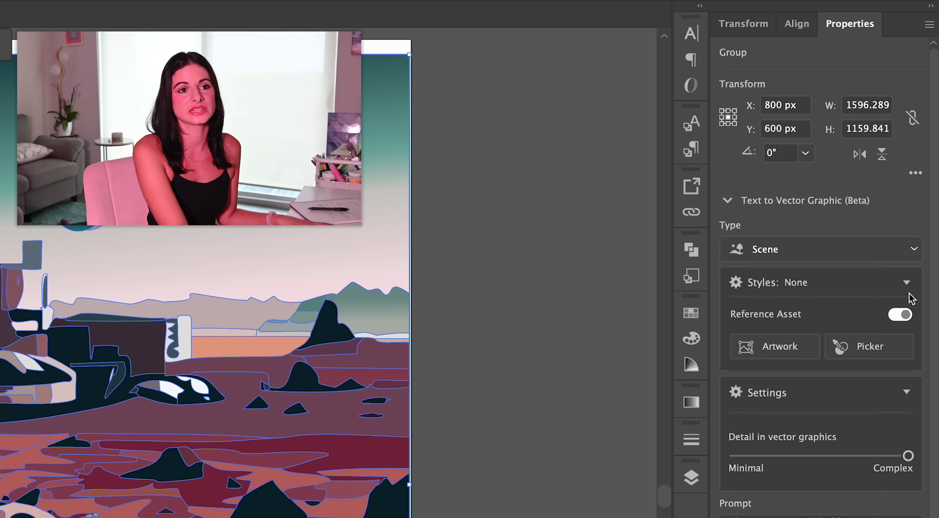
Step: Toggle Reference Asset off and on, and choose Picker to sample a canvas style
click(906, 320)
click(906, 319)
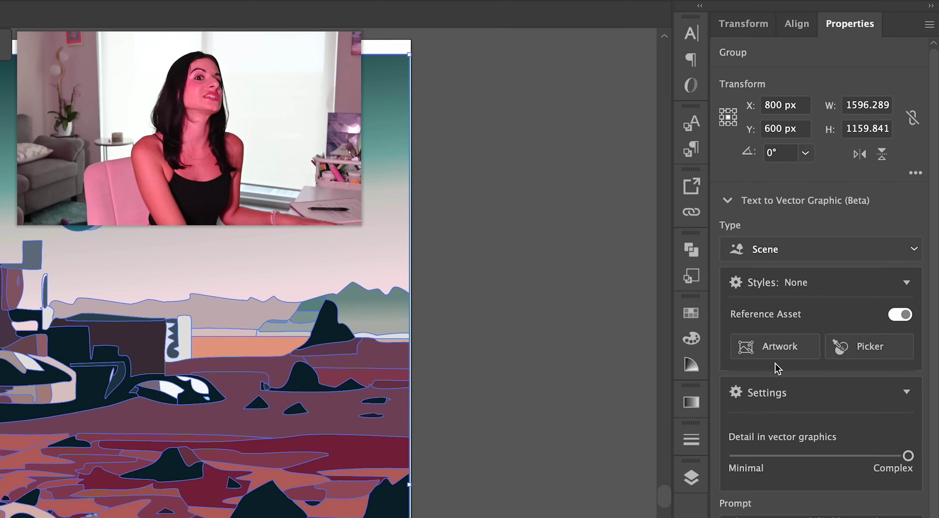
click(848, 352)
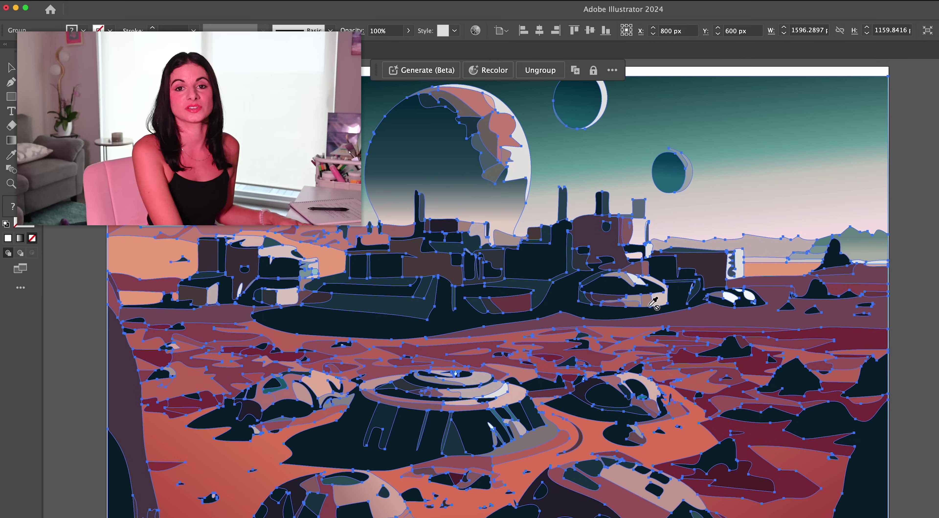
Step: Pan over to the pink train-and-cactus illustration to use as style reference
drag(432, 308, 842, 310)
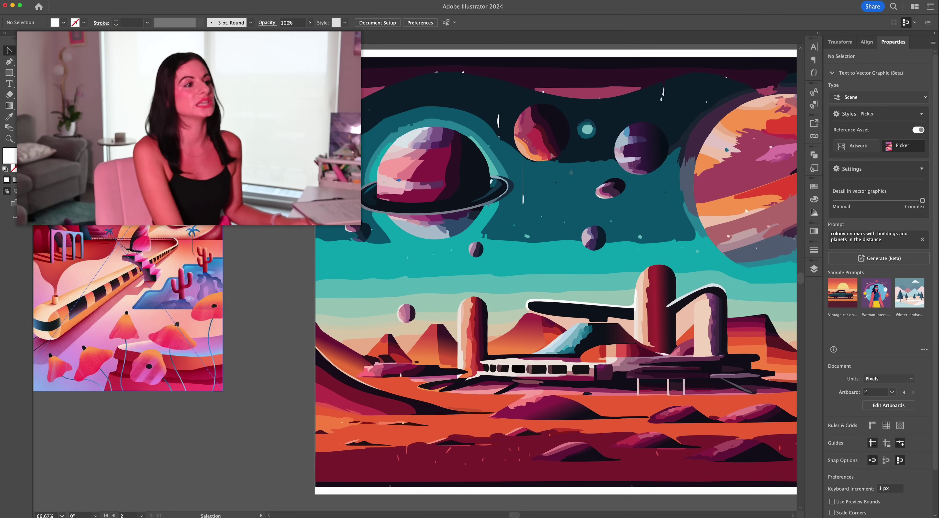
Step: Return to artboard 1 and apply the third styled variation with ringed planets
scroll(415, 288, left, 3)
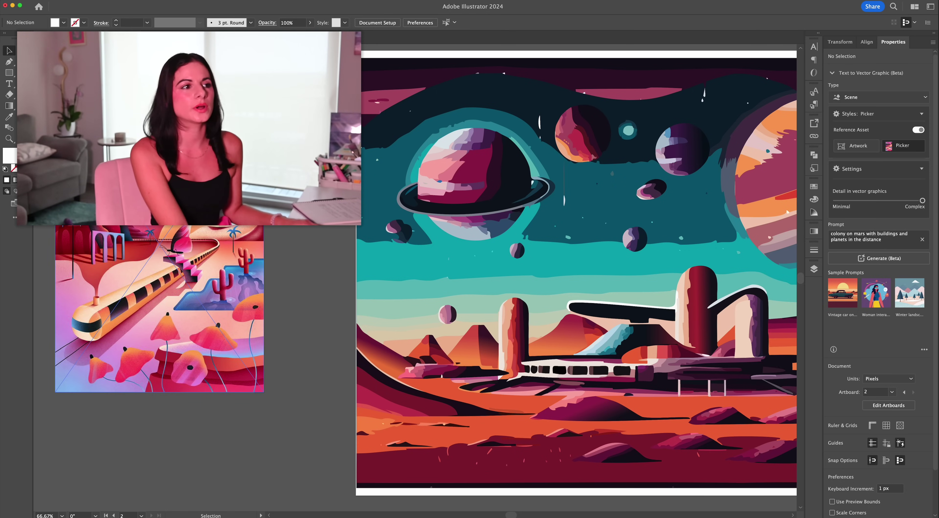
scroll(496, 239, right, 10)
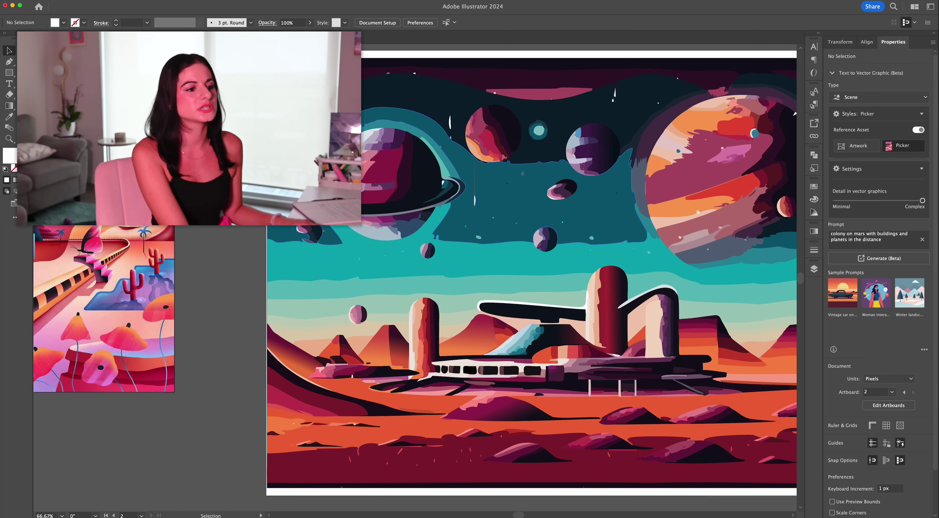
scroll(497, 244, down, 2)
scroll(498, 244, right, 2)
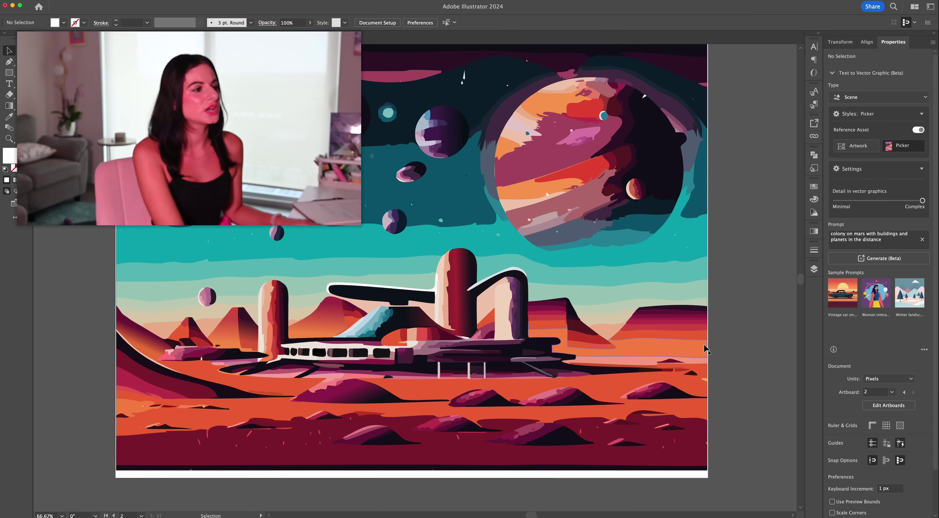
scroll(496, 353, left, 1)
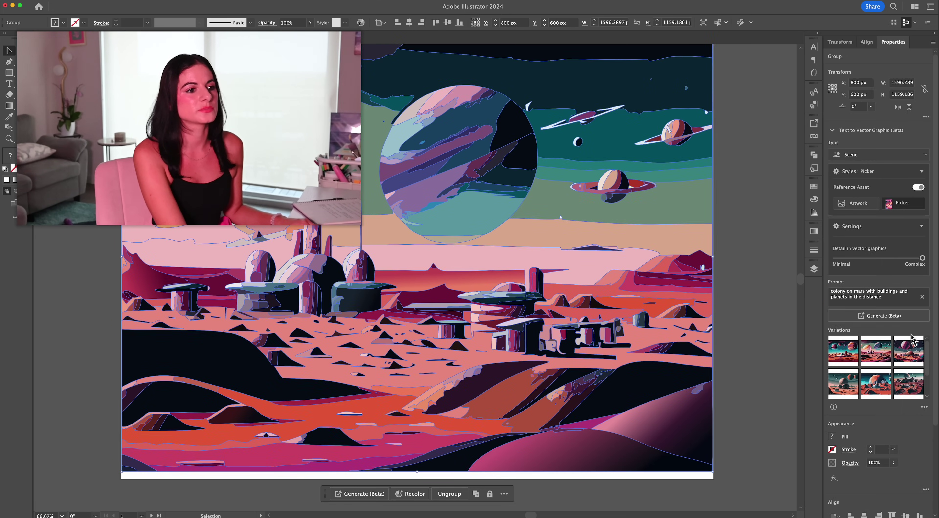
click(908, 356)
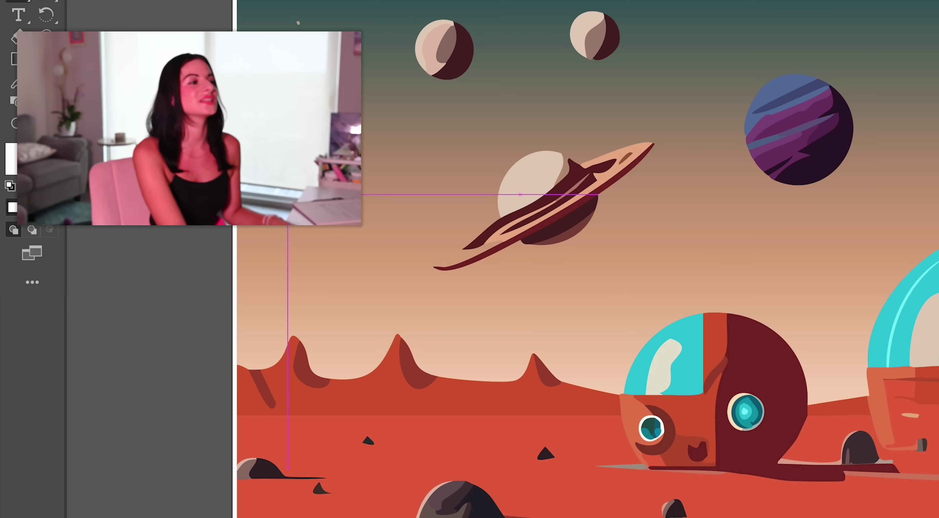
Step: Draw a rectangle over the scene and generate a 'city skyline with different size buildings' Subject
drag(256, 189, 663, 483)
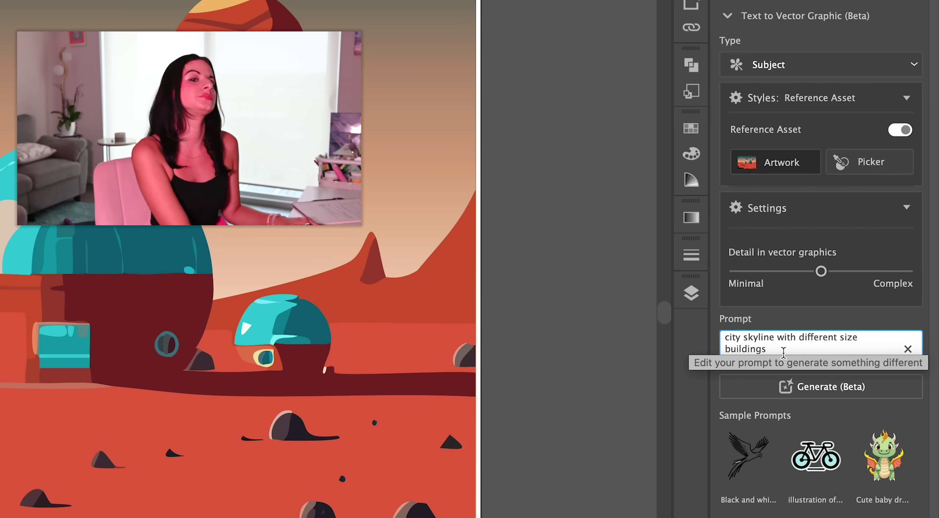
click(825, 394)
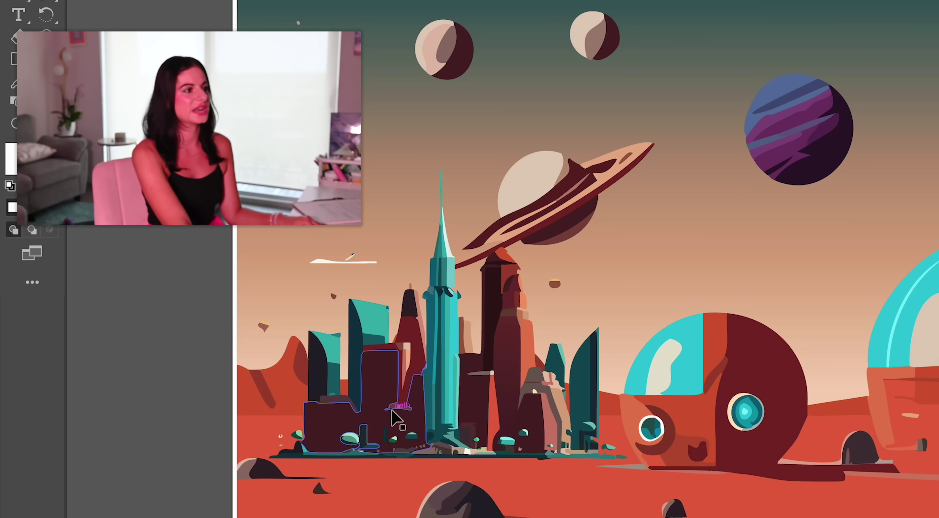
Step: Move the generated city skyline into place and delete the selected group
drag(393, 415, 350, 380)
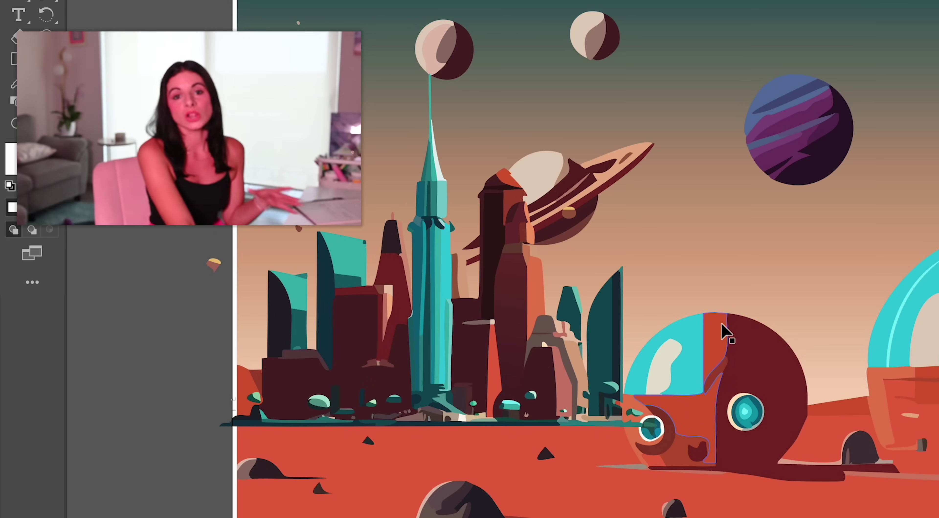
click(573, 187)
key(Delete)
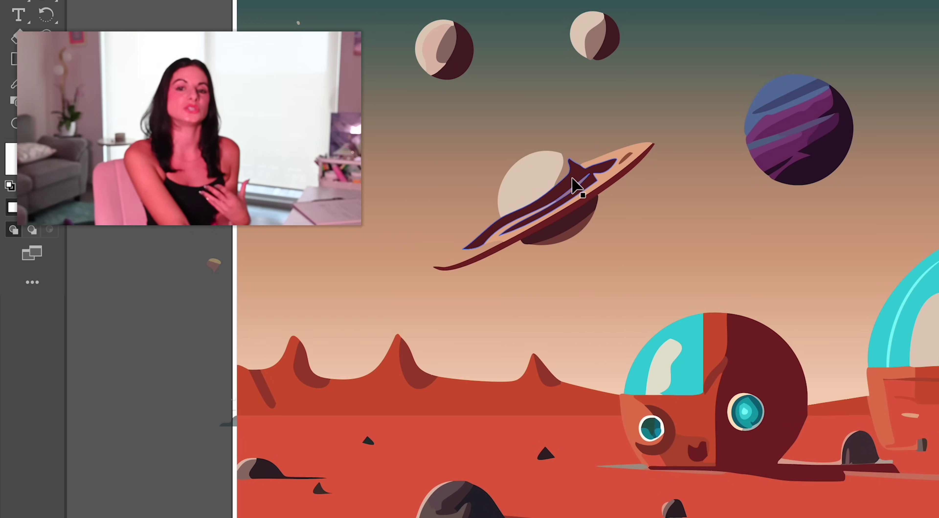
Step: Shrink the ringed spaceship and reposition it below the small planet
click(563, 204)
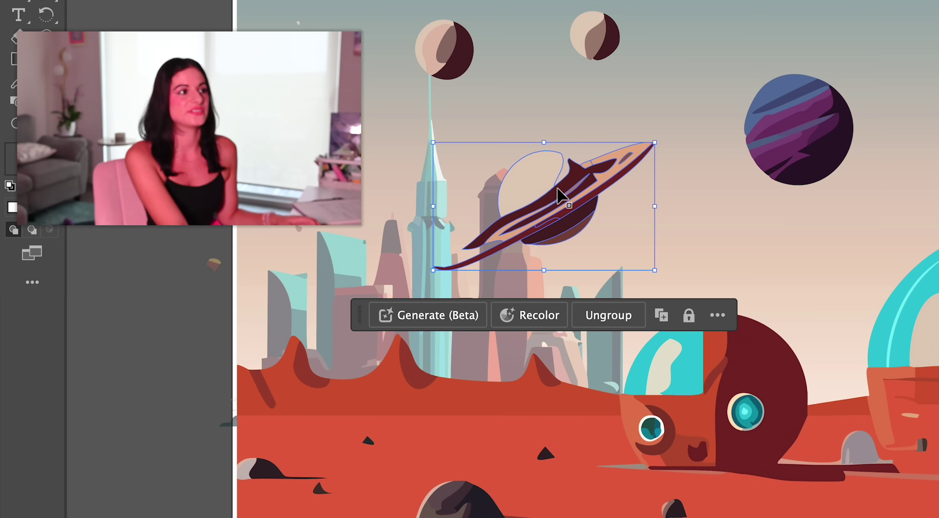
drag(557, 188, 628, 101)
drag(723, 49, 671, 78)
drag(557, 108, 592, 123)
Step: Lower the purple planet, nudge the spaceship up-right, and select the whole artwork
click(816, 143)
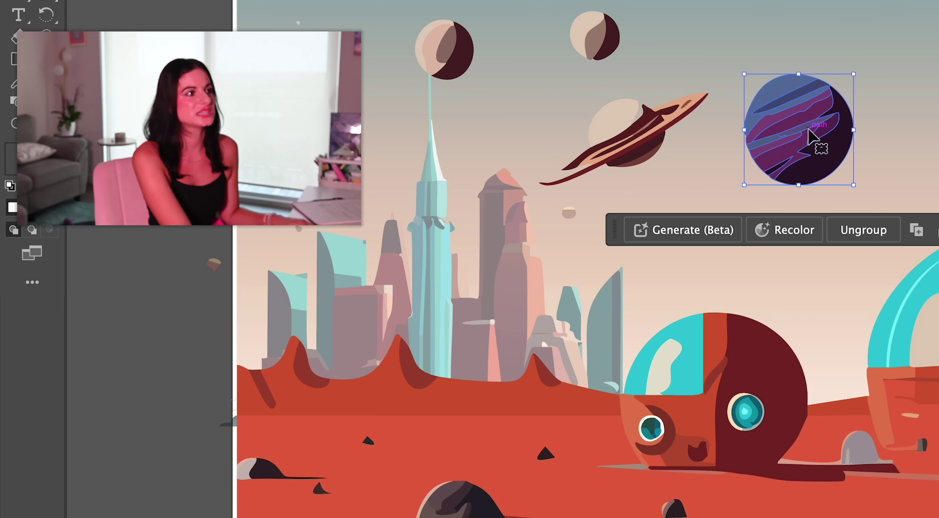
drag(816, 142, 818, 218)
drag(632, 134, 667, 126)
click(850, 146)
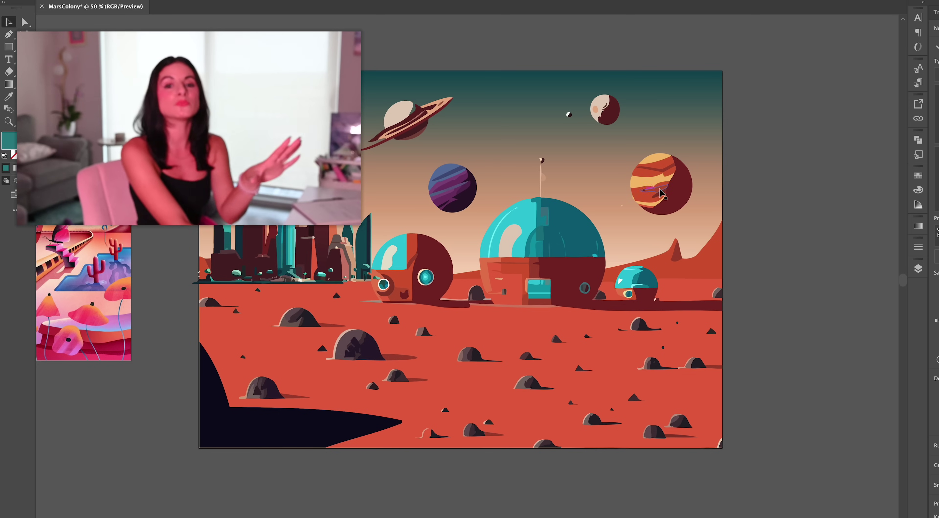
click(704, 176)
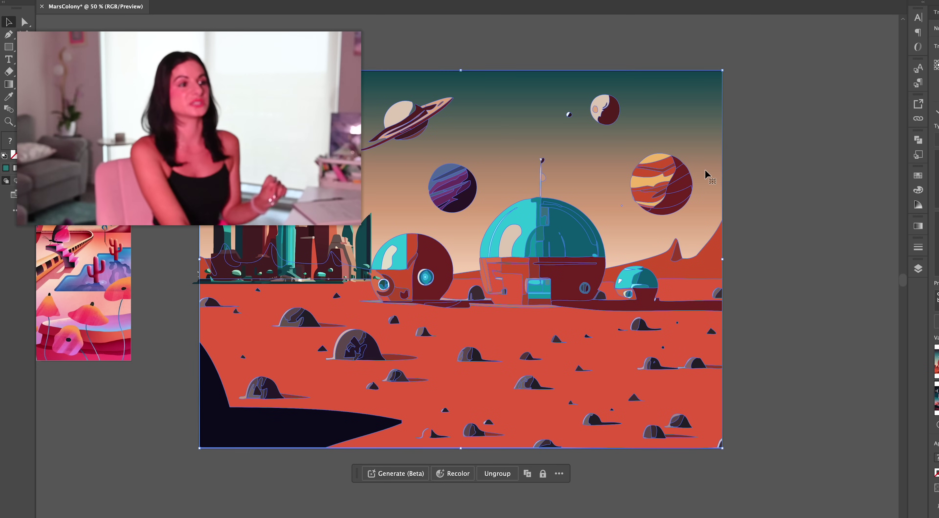
Step: Nudge the artwork left and generate recolor palettes in Generative Recolor from a rainbow prompt
drag(705, 176, 684, 174)
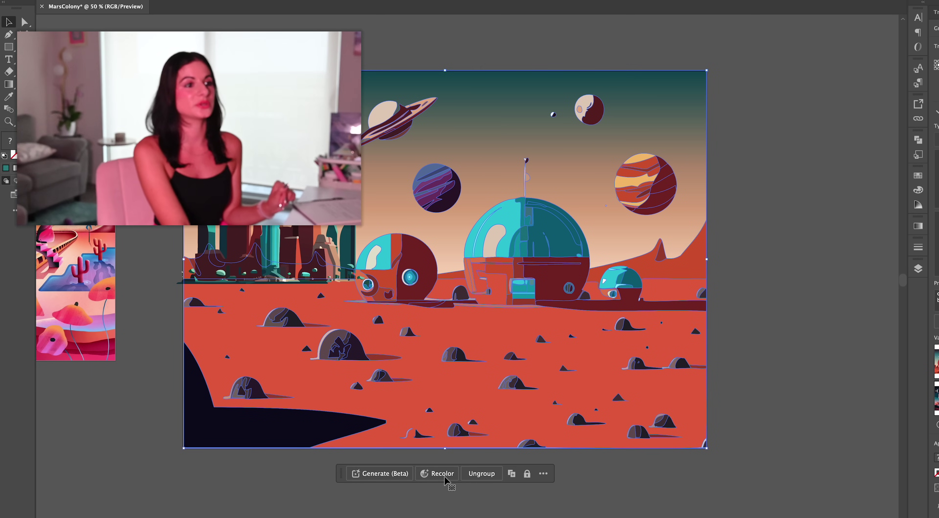
click(437, 473)
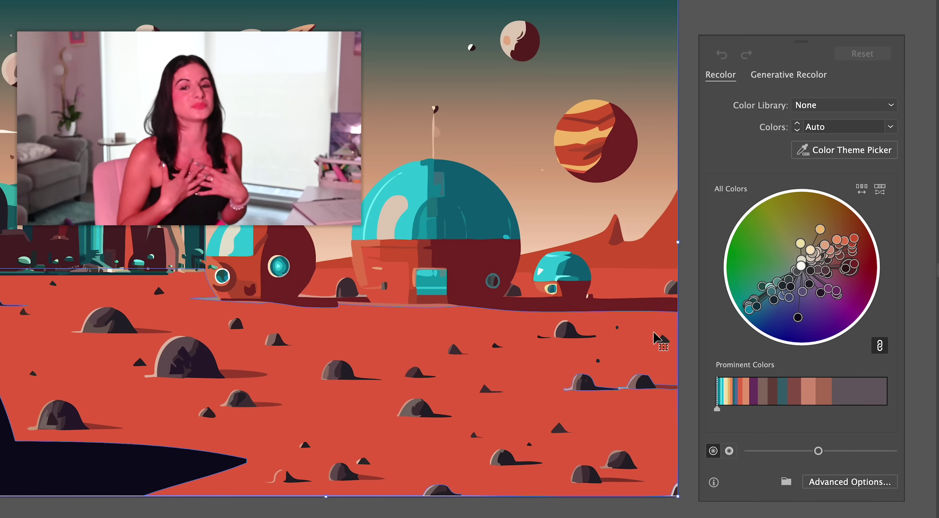
click(796, 77)
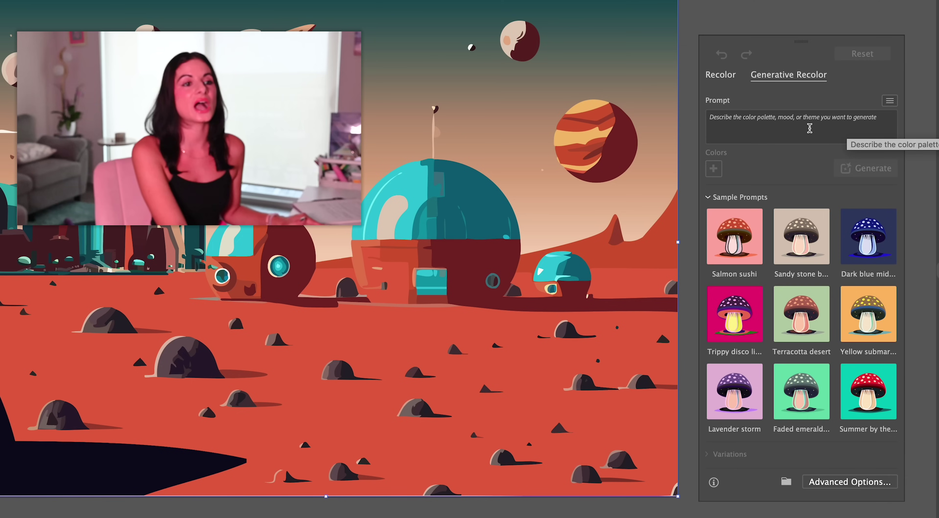
click(810, 128)
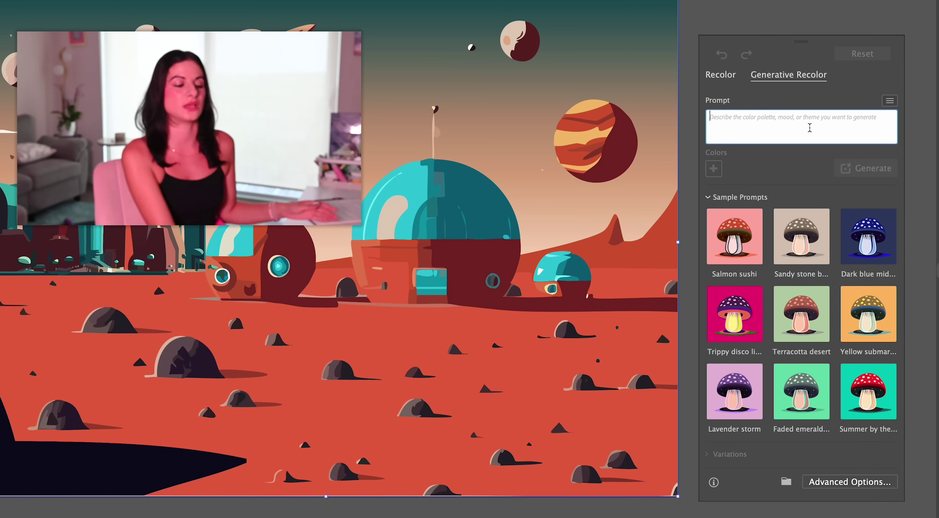
text(rainbow)
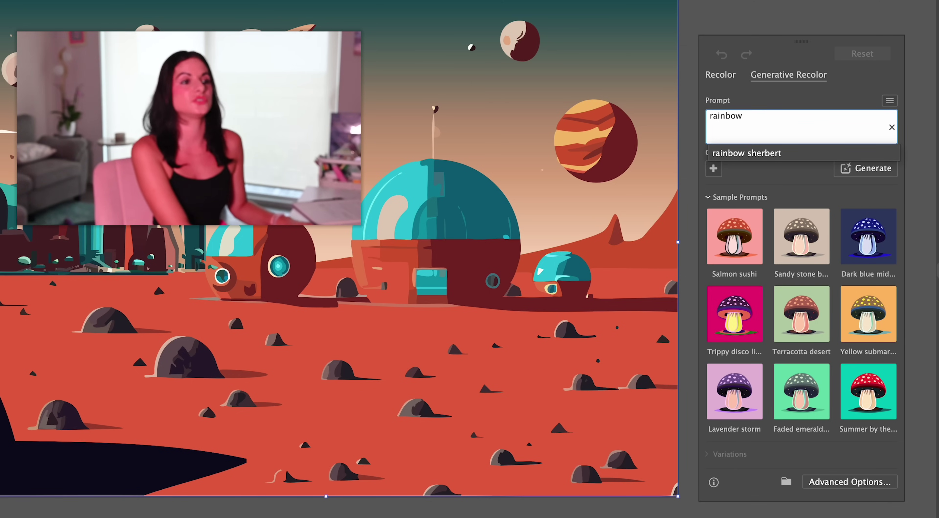
key(Return)
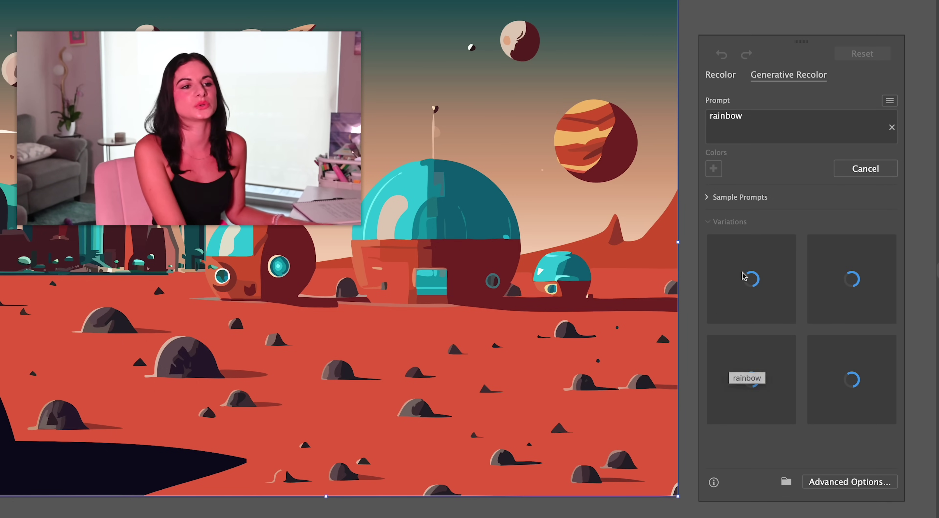
Step: Preview several rainbow and moody palettes on the Mars scene
click(744, 293)
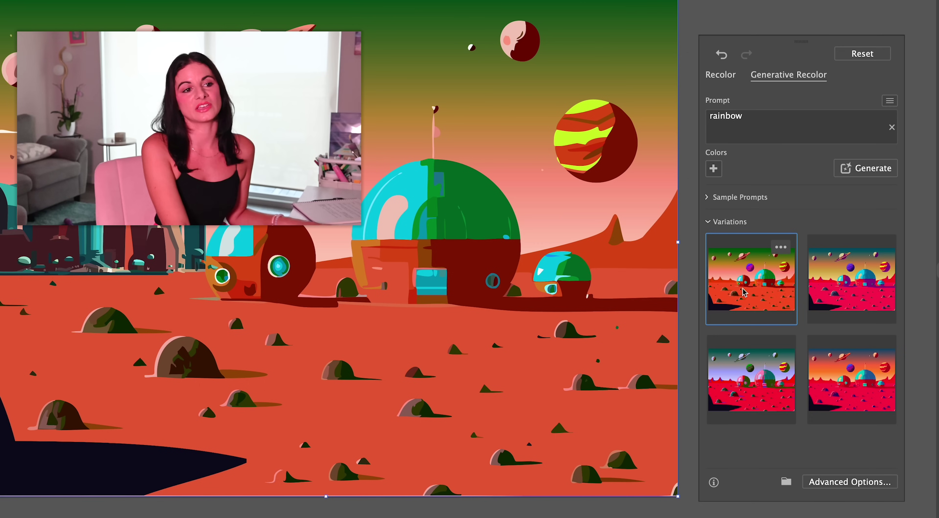
click(844, 292)
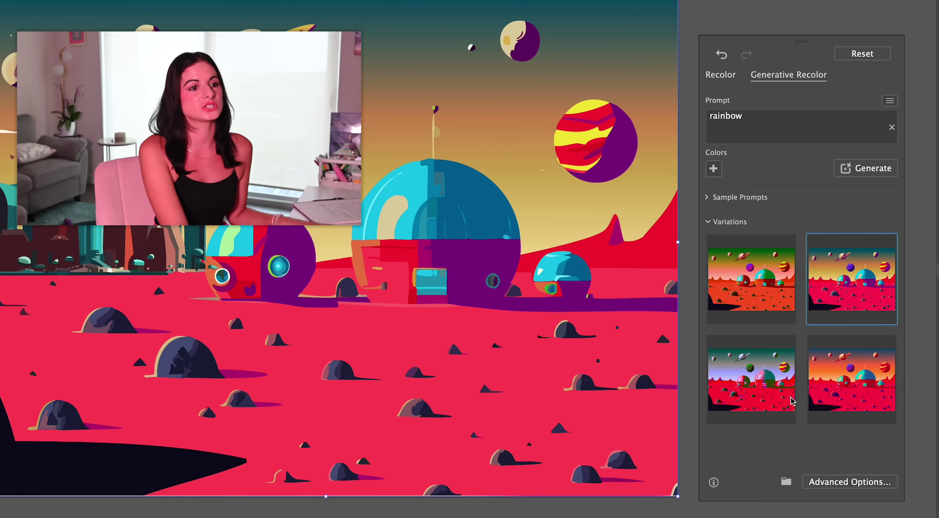
click(792, 400)
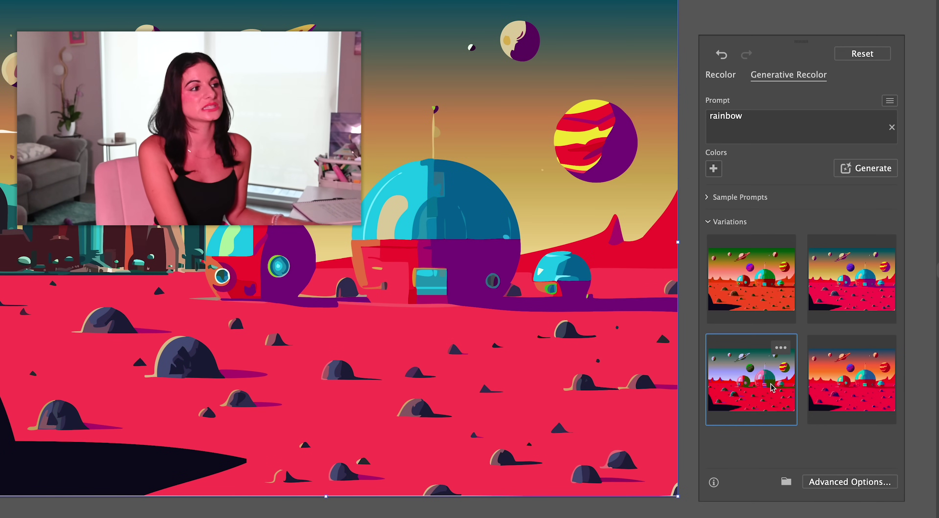
click(858, 384)
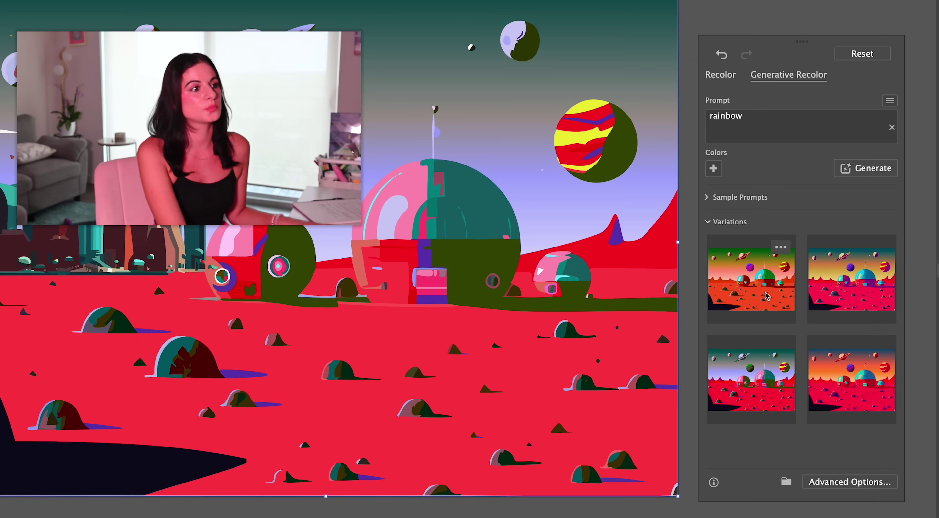
click(776, 252)
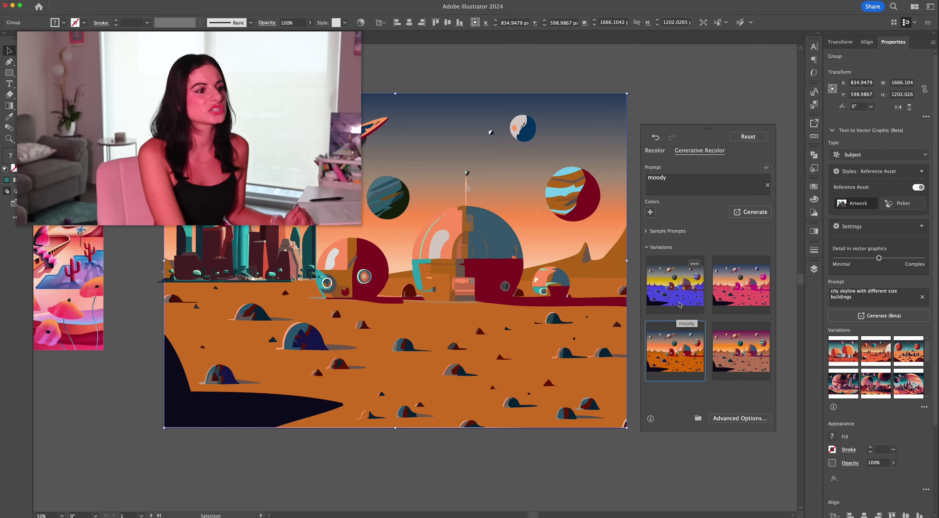
click(683, 301)
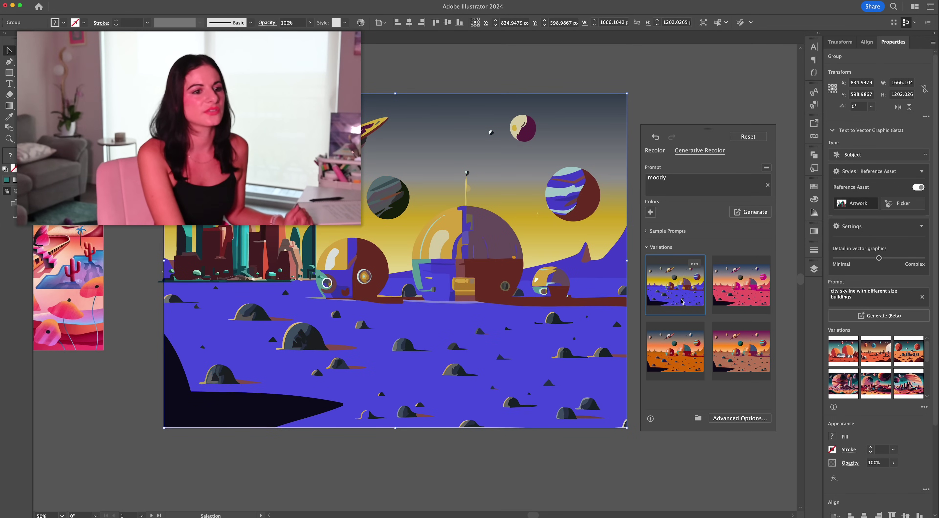
click(743, 362)
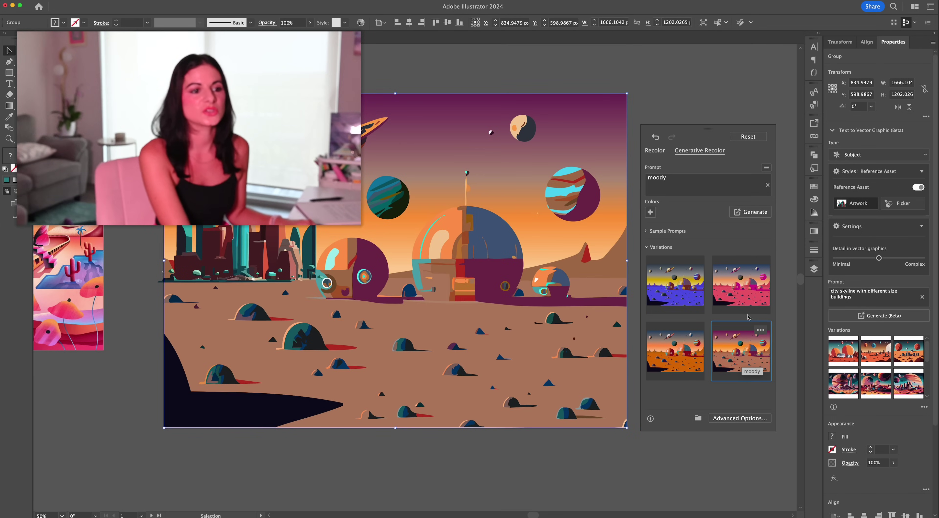
click(746, 301)
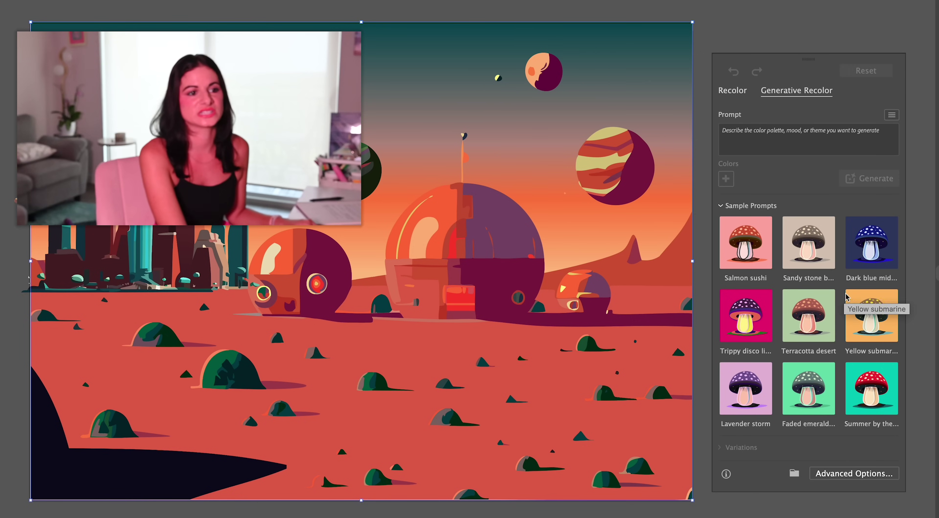
Step: Generate palettes from the Lavender storm sample and apply the lavender variation
click(751, 396)
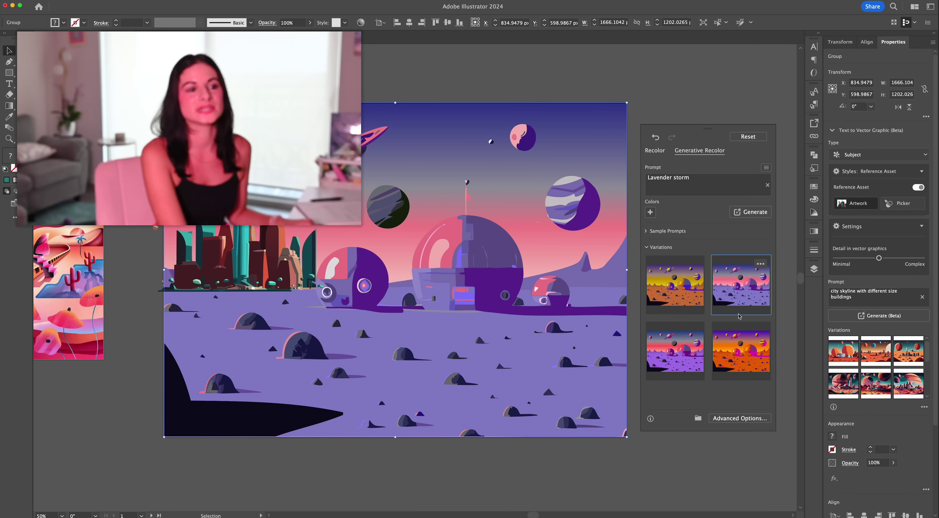
click(689, 305)
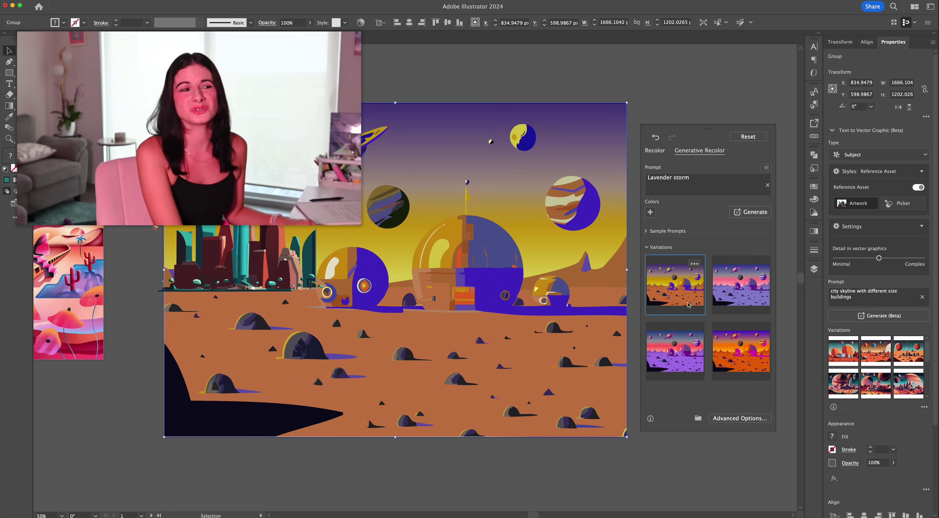
click(685, 340)
click(728, 297)
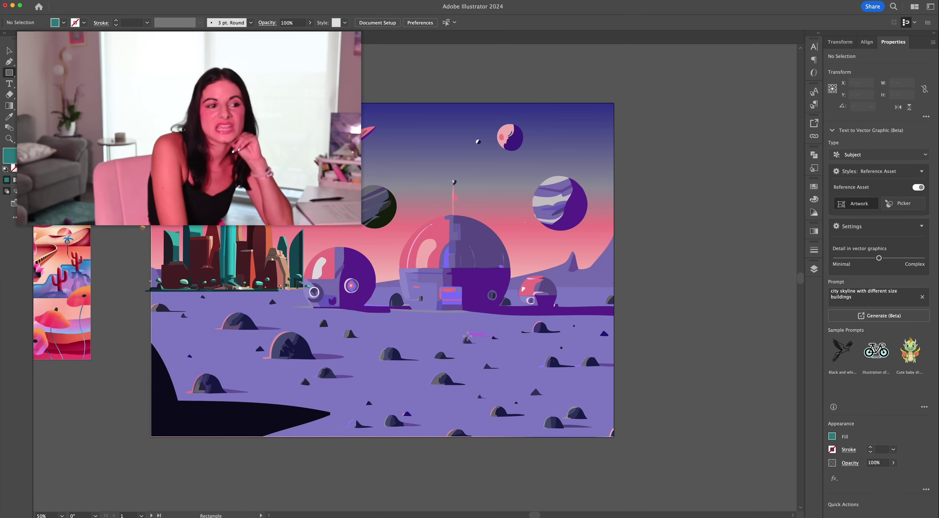
Step: Draw a teal rectangle, get a rectangular table variation, enlarge it and move it onto the ground
drag(468, 336, 618, 414)
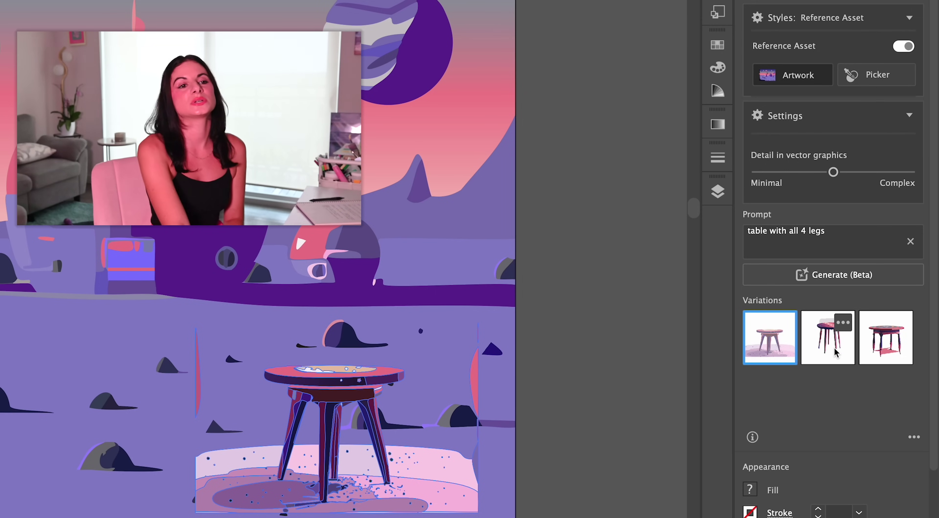
click(835, 347)
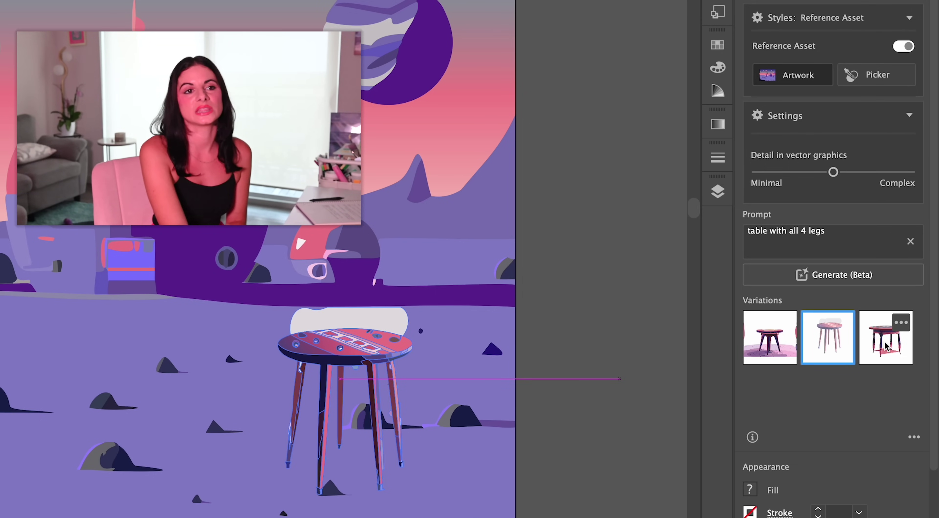
click(886, 346)
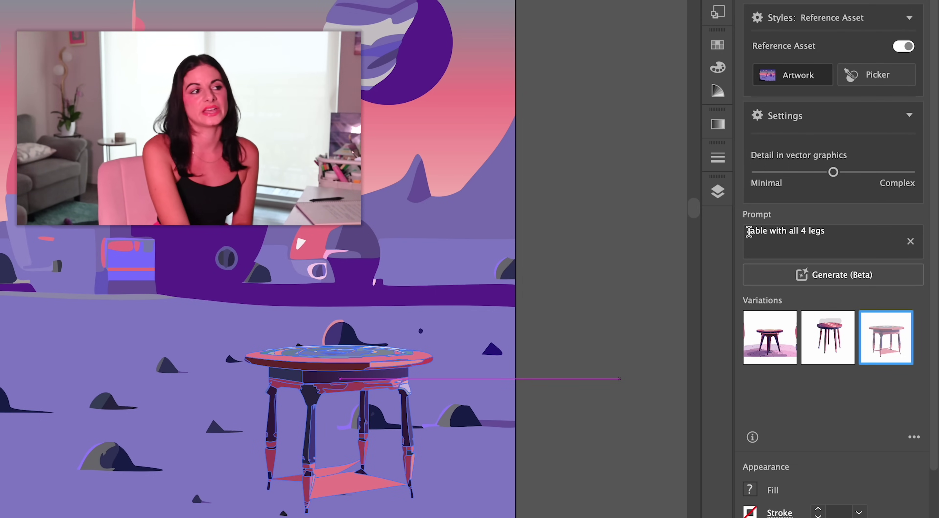
click(749, 231)
text(rectangular)
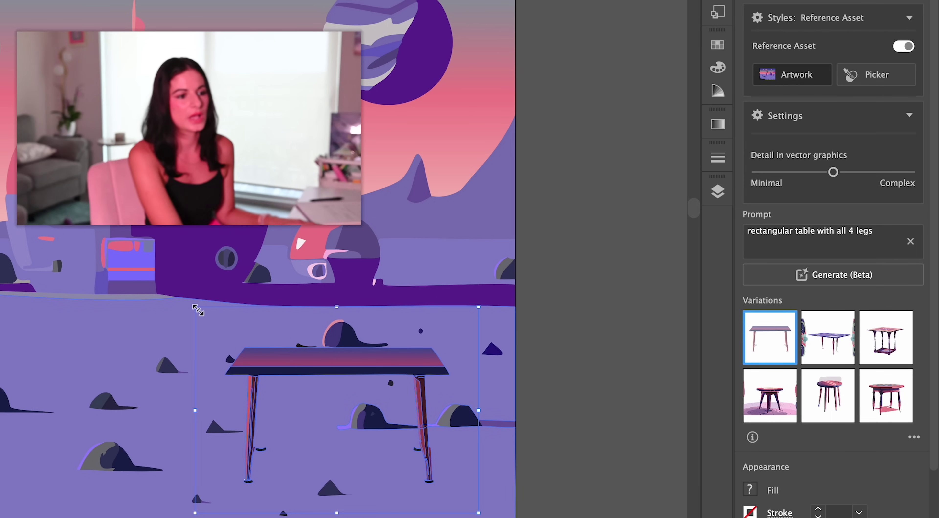
drag(198, 310, 107, 228)
drag(315, 319, 361, 415)
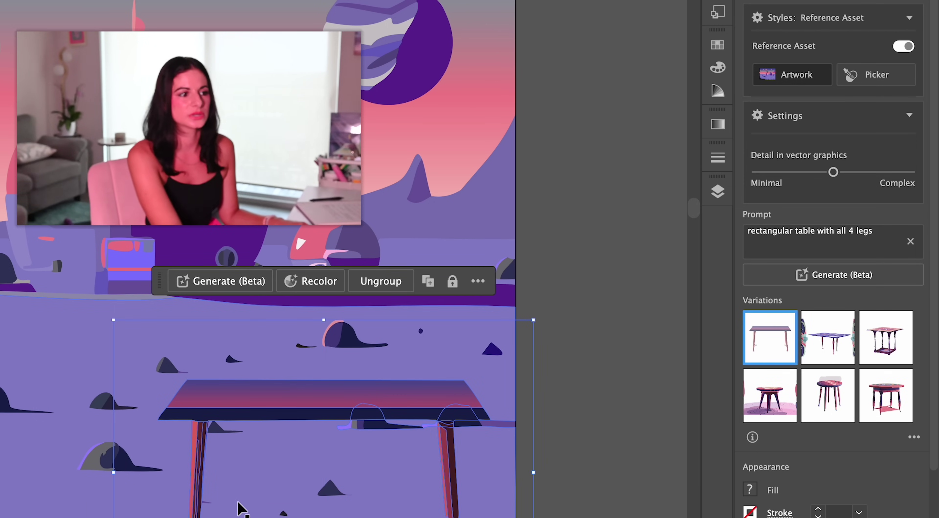
Step: Undo the table's last resize and draw a placeholder rectangle just above the tabletop
key(ctrl+shift+a)
key(ctrl+a)
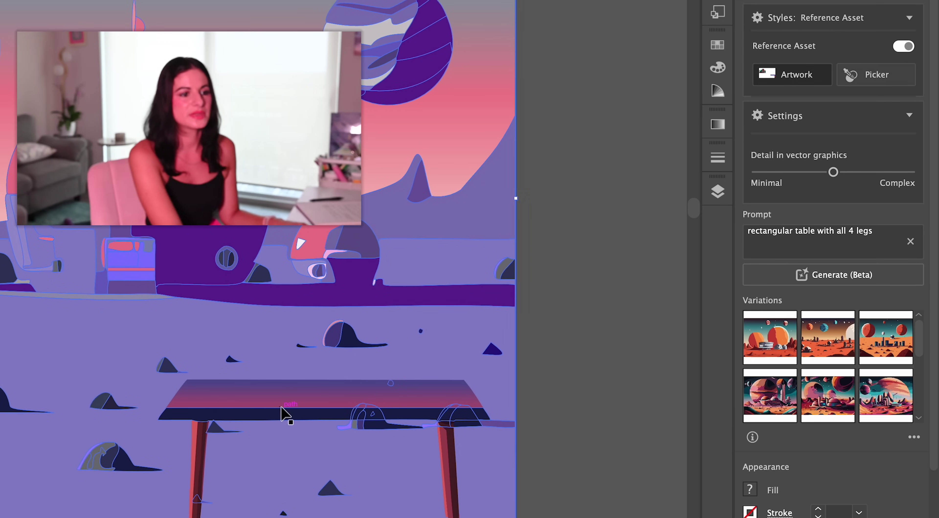
click(282, 413)
key(ctrl+z)
key(m)
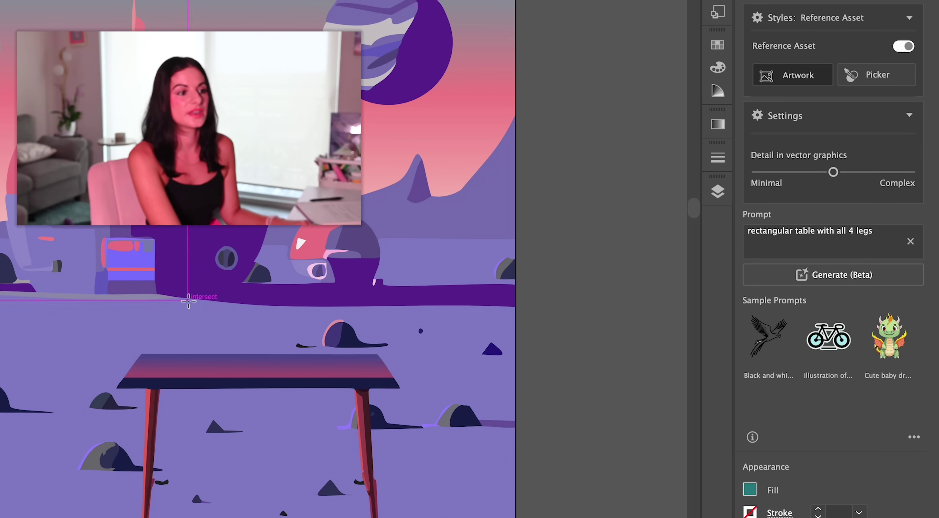
drag(172, 287, 364, 371)
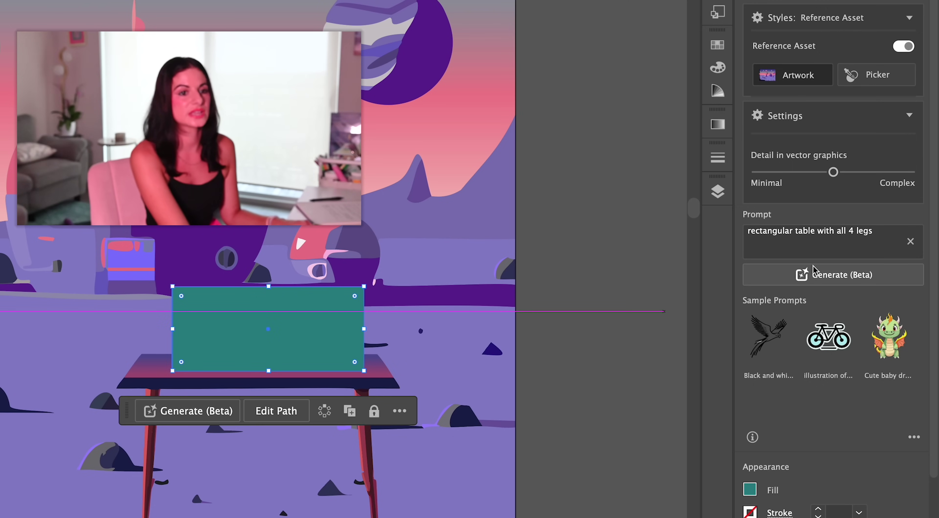
Step: Generate a 'hamburger on a plate' graphic, pick a variation and move it right across the table
triple_click(820, 235)
text(hambur)
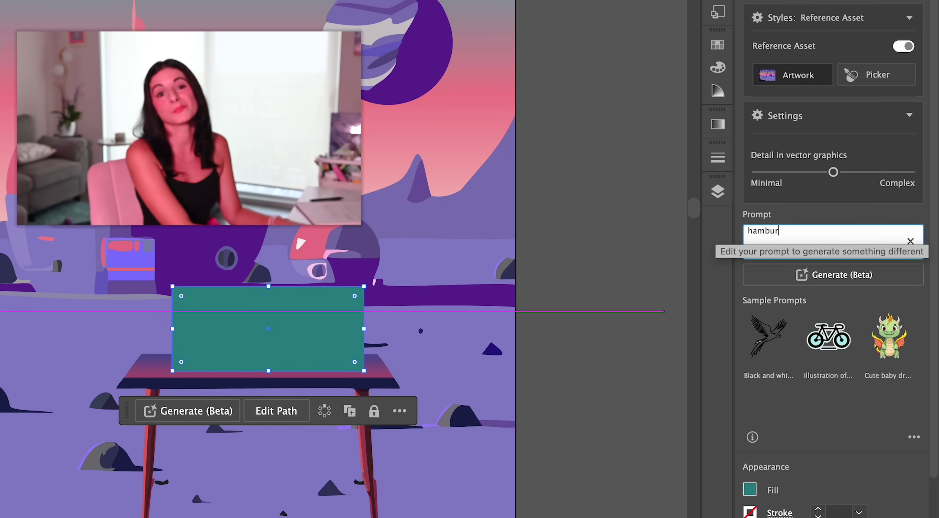
text(ger on a plate)
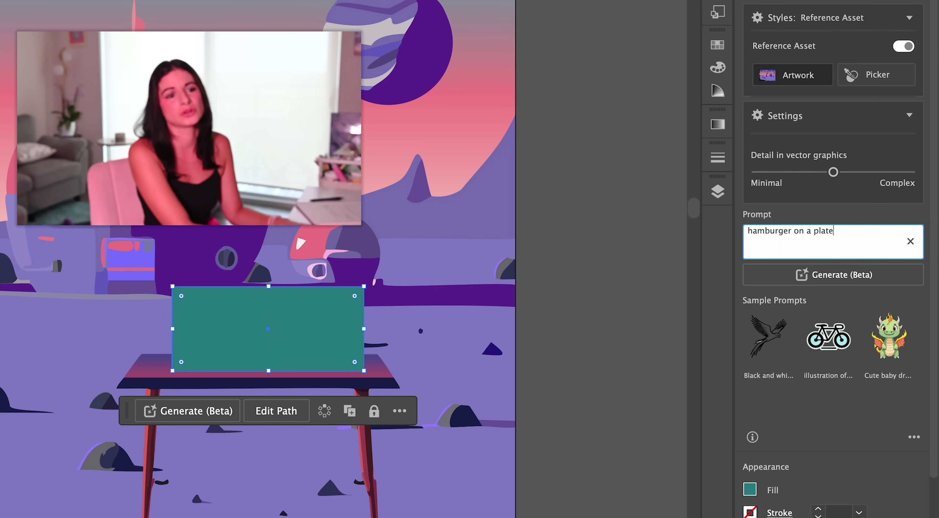
click(808, 274)
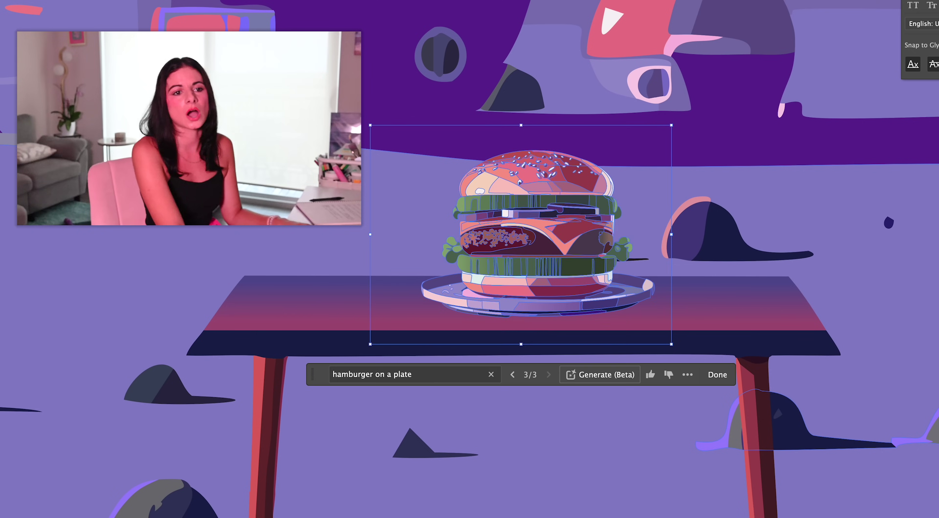
click(897, 314)
click(558, 270)
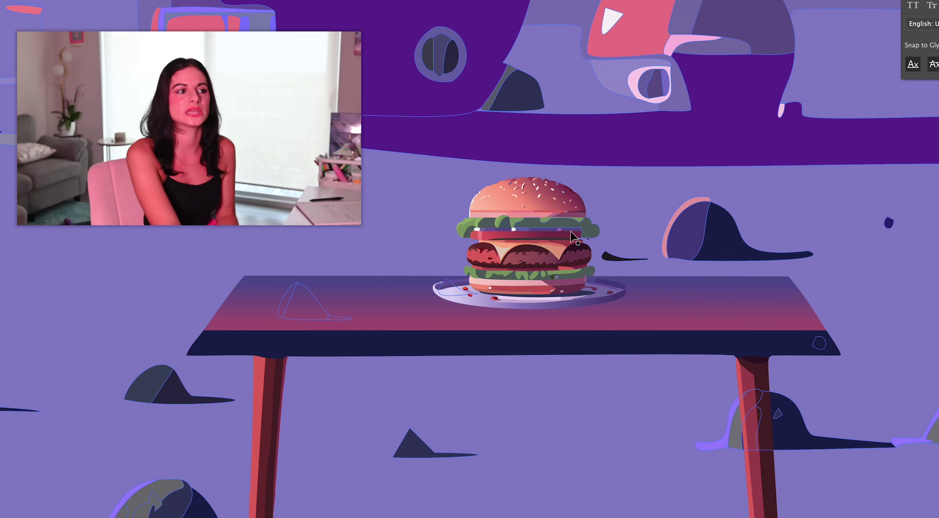
click(524, 271)
drag(524, 272, 660, 272)
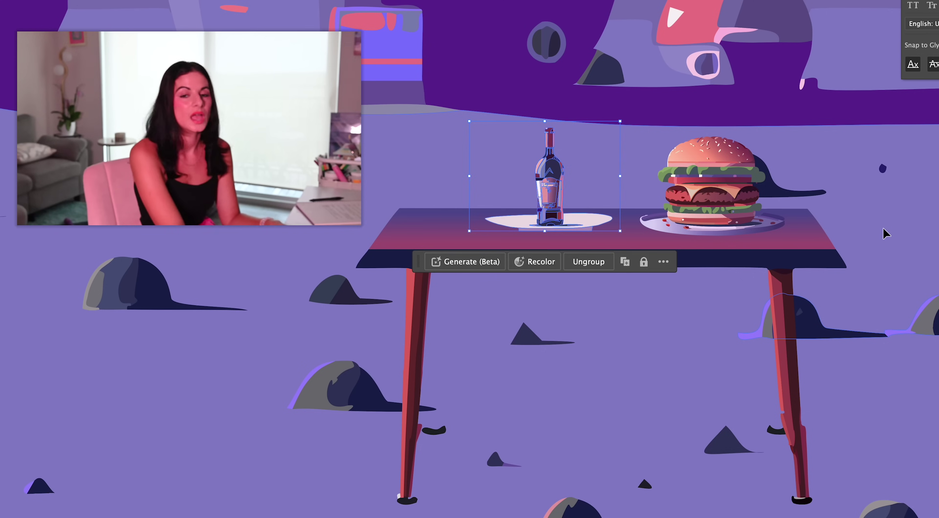
Step: Enlarge the wine bottle and move it onto the tabletop
click(505, 197)
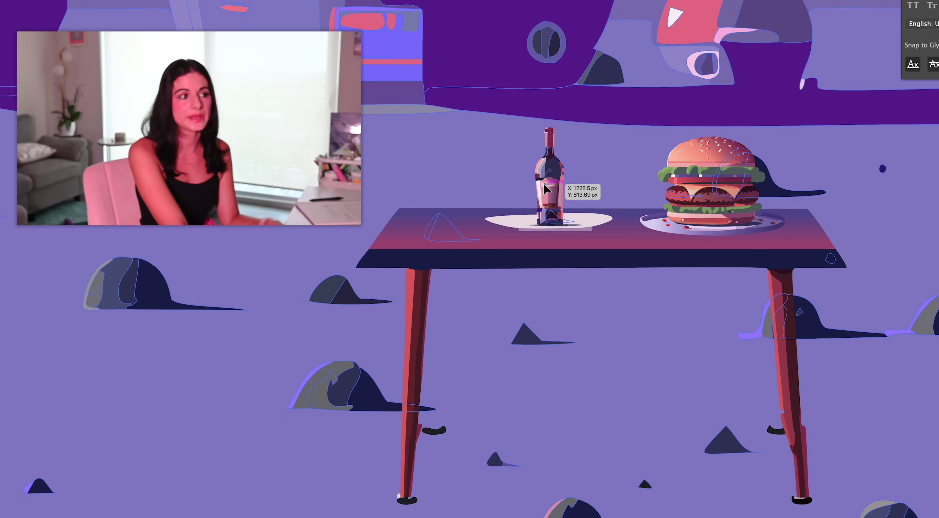
click(546, 189)
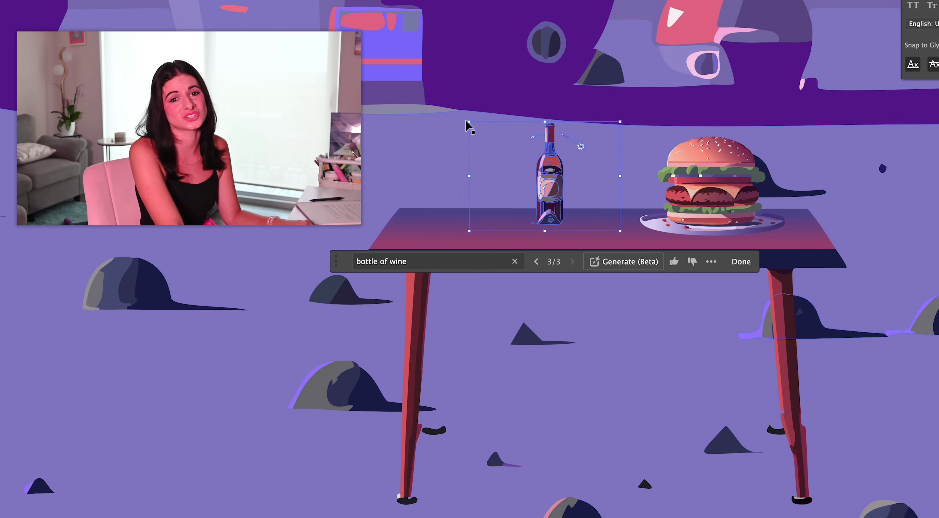
drag(470, 123, 392, 65)
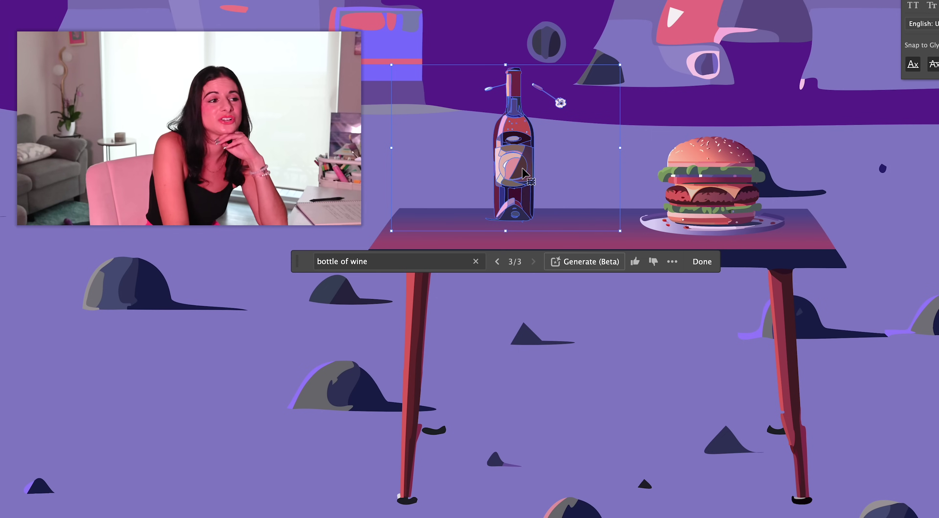
drag(524, 173, 564, 187)
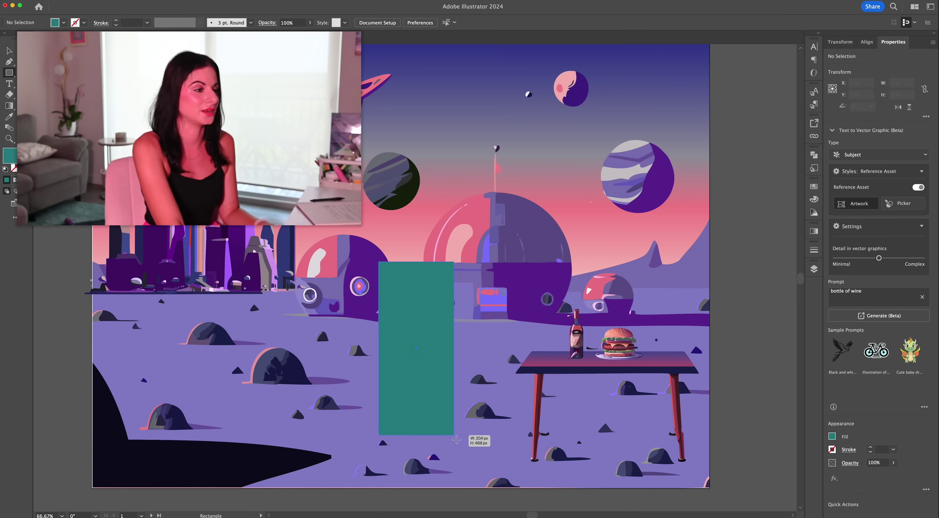
Step: Generate an 'alien full body' figure in a small placeholder box and nudge it into place
drag(450, 434, 492, 457)
click(876, 302)
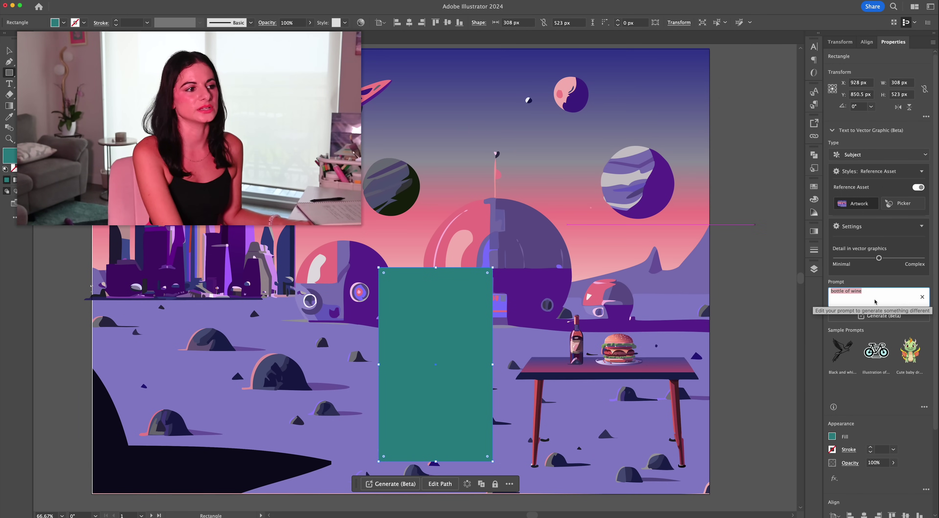
text(alien)
click(880, 316)
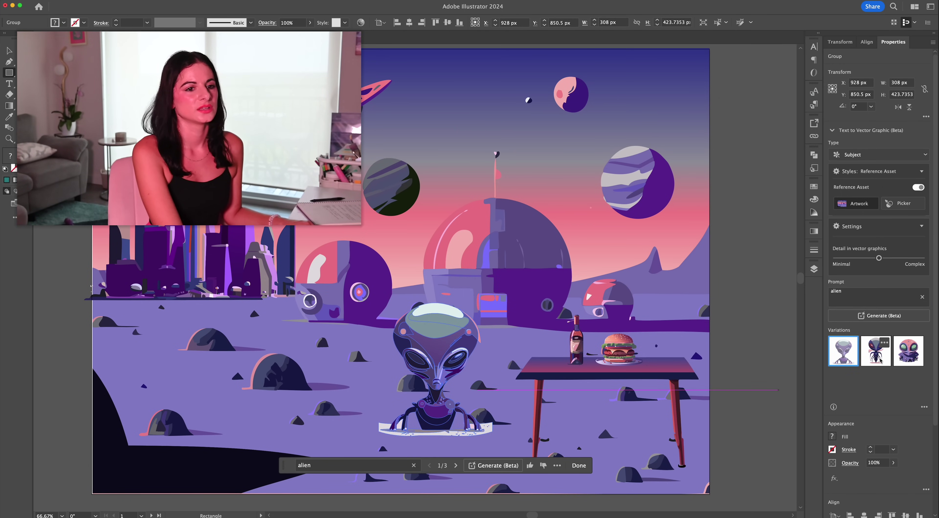
click(880, 360)
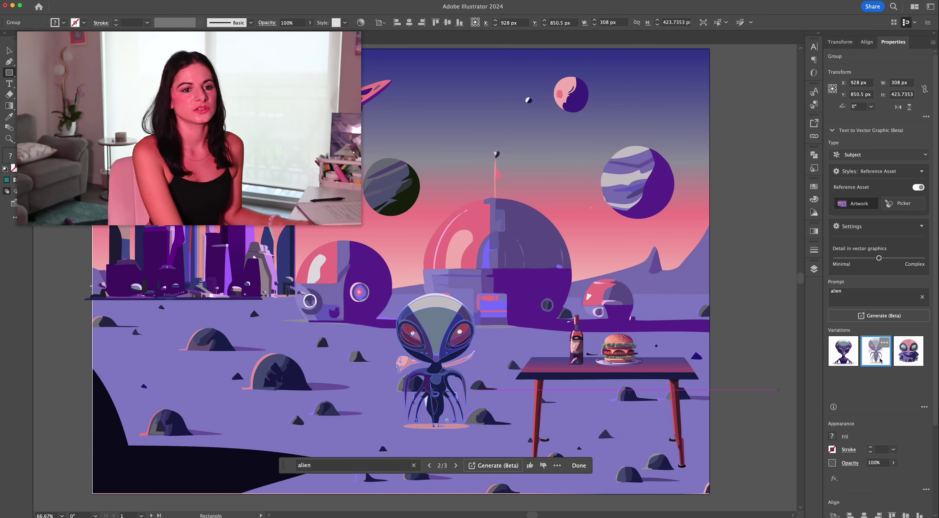
click(913, 356)
text(full body)
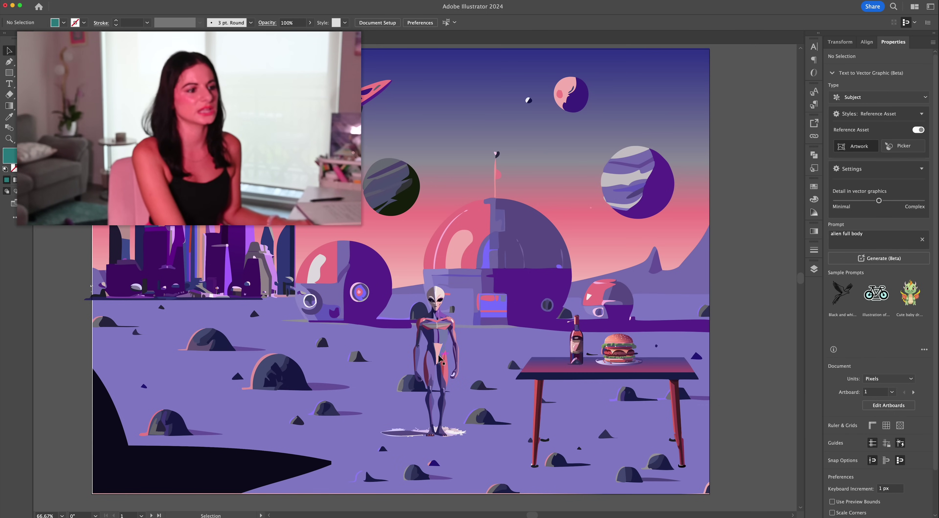
key(ctrl+z)
drag(485, 343, 501, 361)
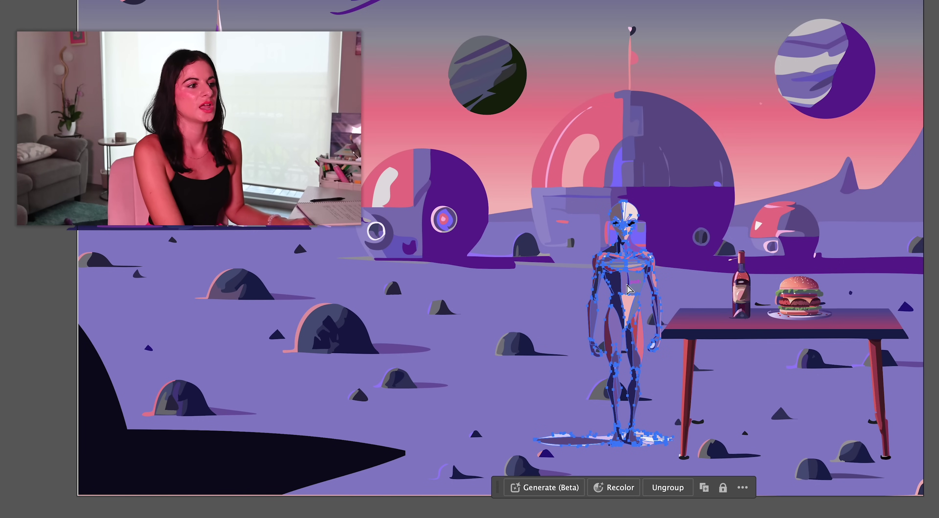
Step: Duplicate the alien, regenerate the copy, then shrink it and move it further left
drag(627, 289, 508, 293)
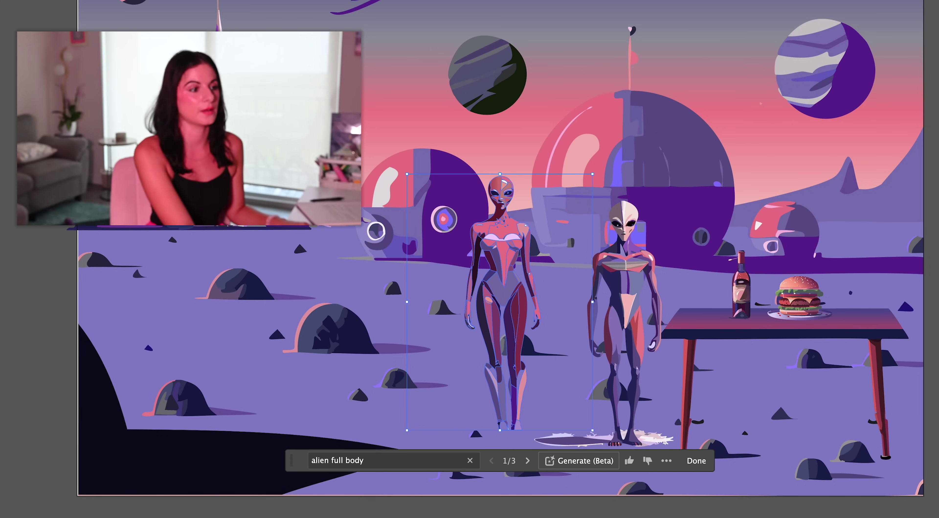
key(Return)
drag(407, 173, 463, 251)
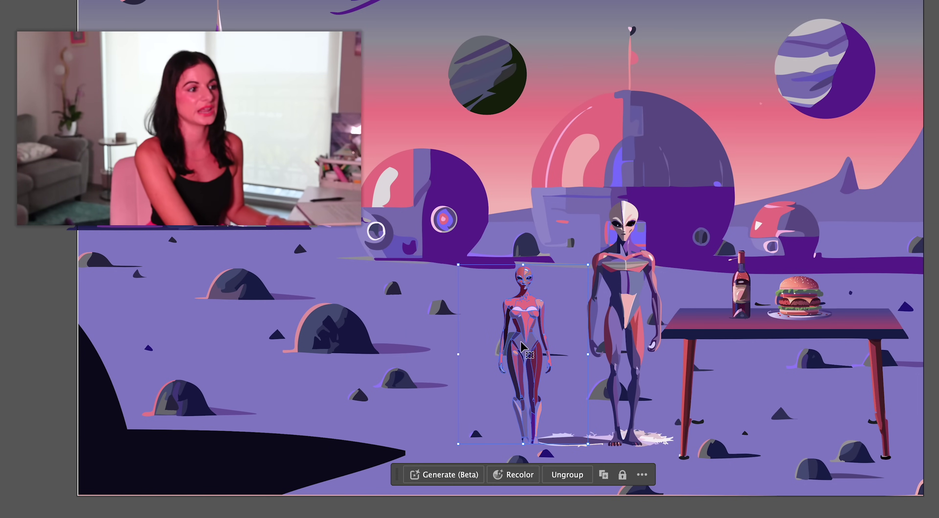
drag(525, 350, 196, 269)
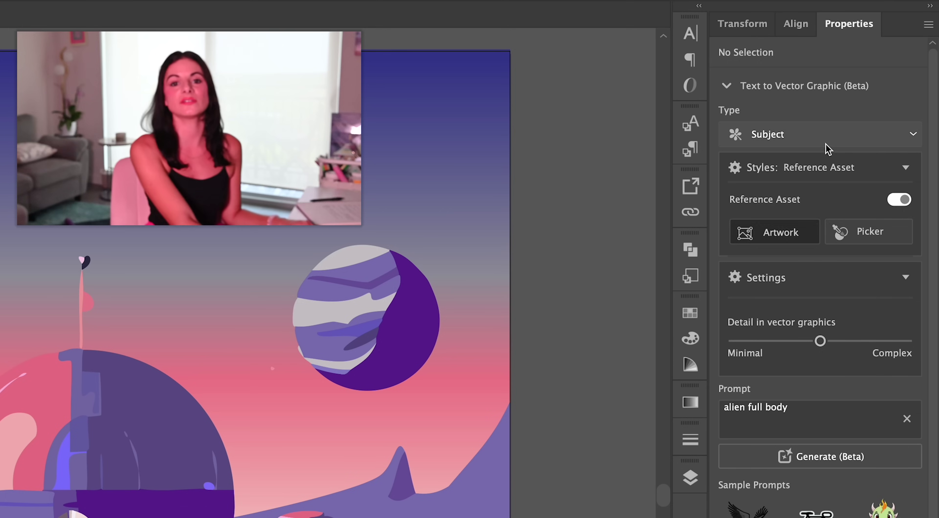
click(828, 141)
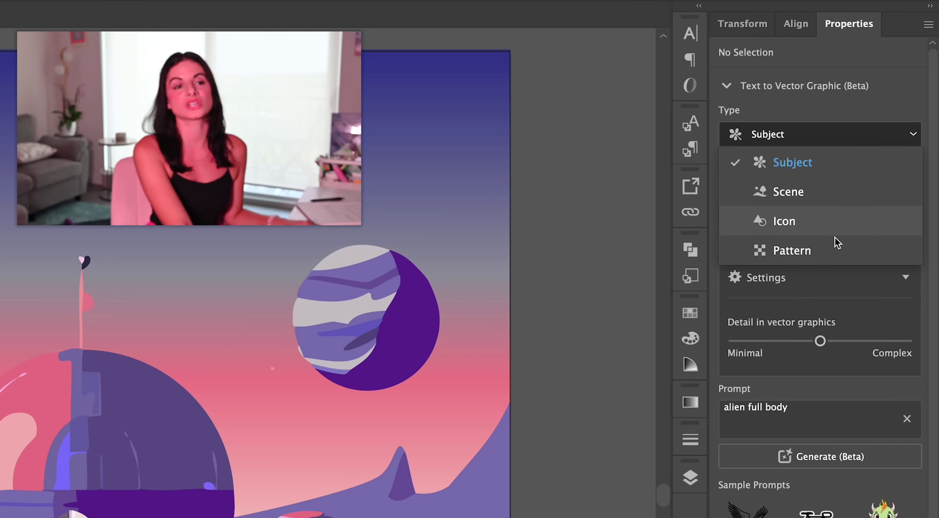
Step: Set the Text to Vector Graphic type to Icon and select the existing prompt text
click(831, 221)
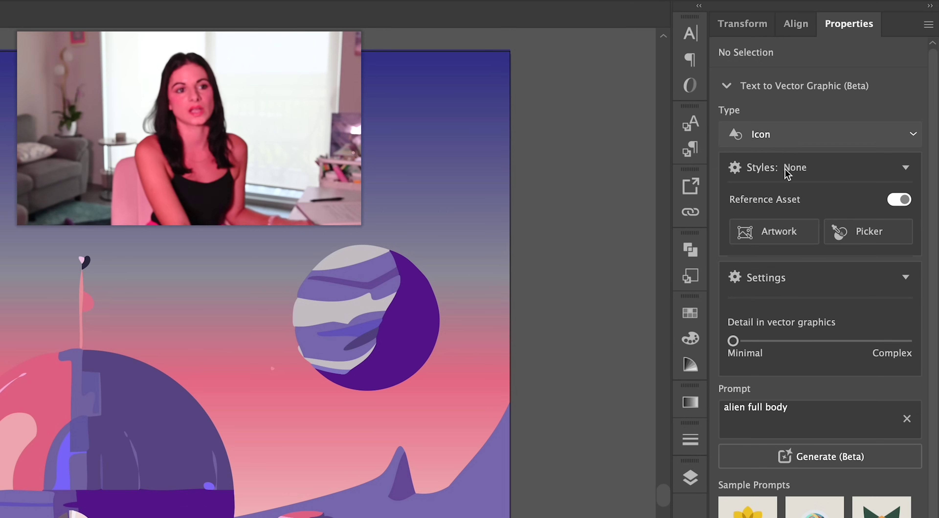
click(808, 138)
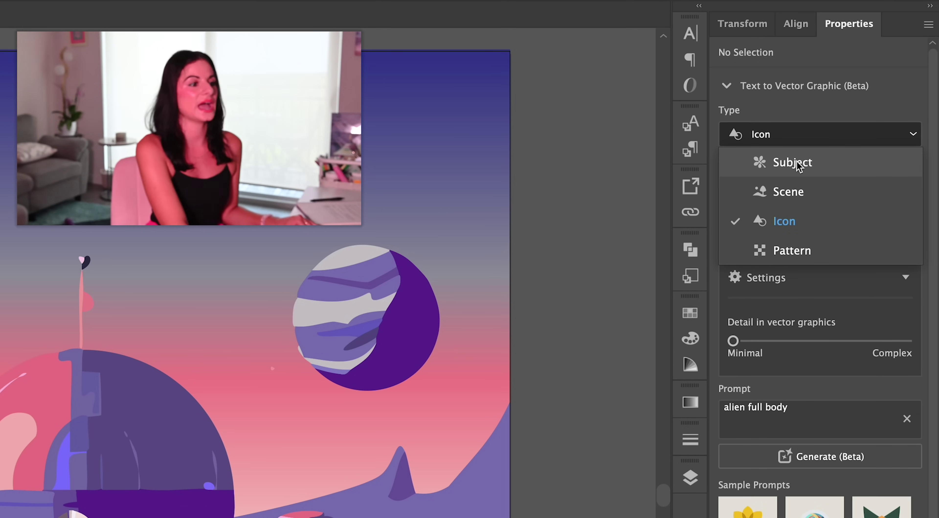
click(830, 229)
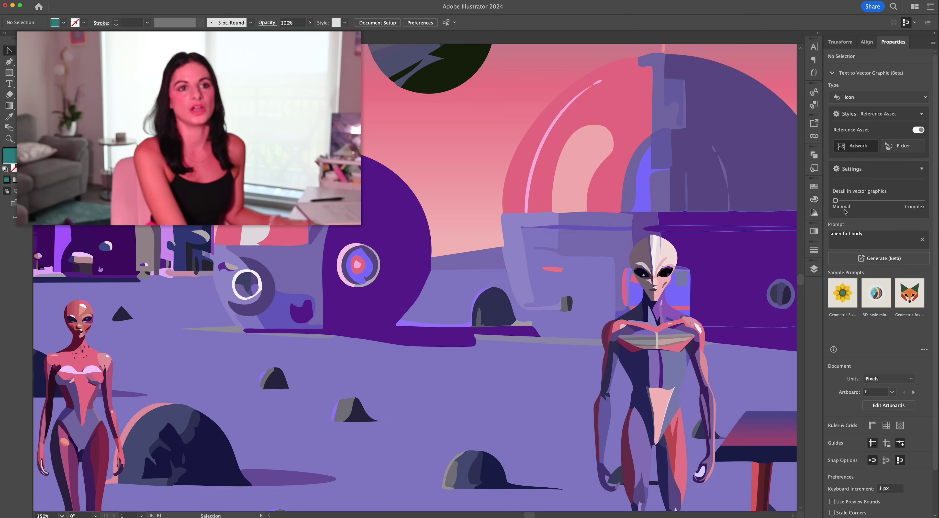
click(878, 235)
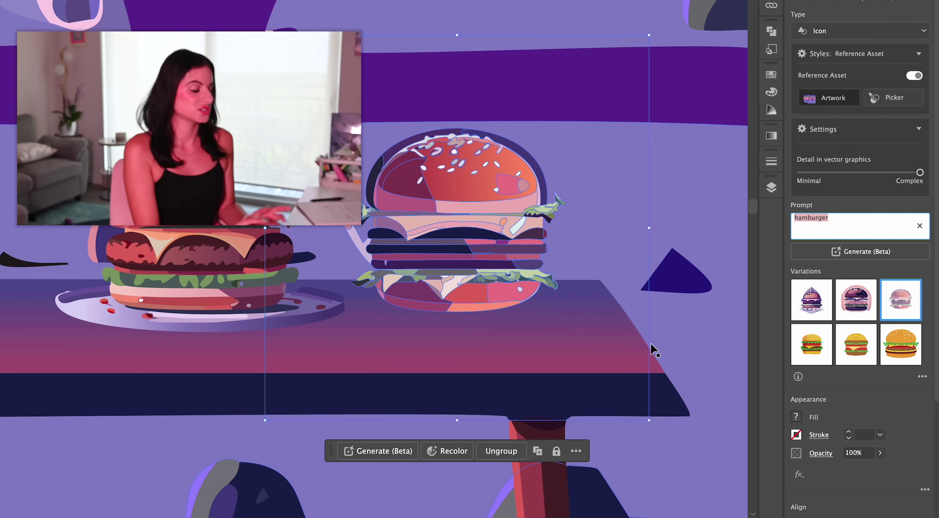
Step: Generate a 'flower' icon, use the third variation, shrink it and place it on the purple building
text(flower)
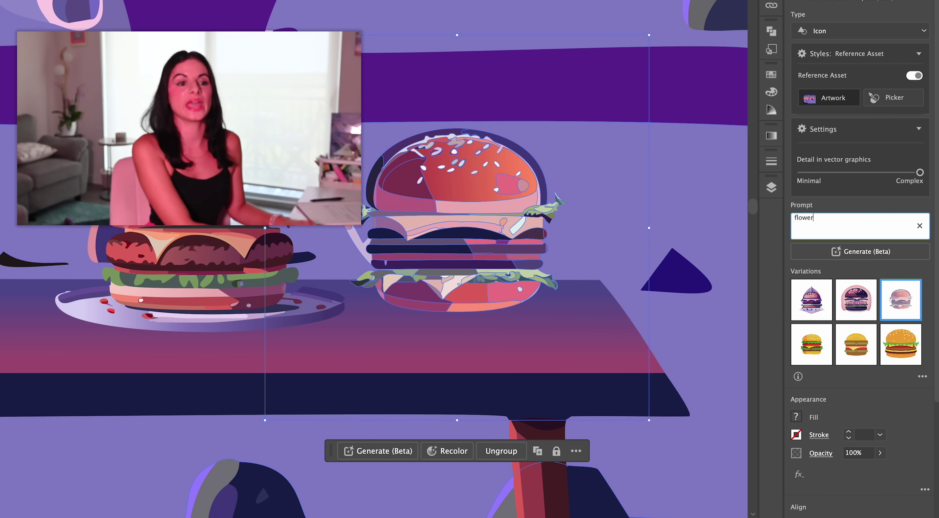
key(Return)
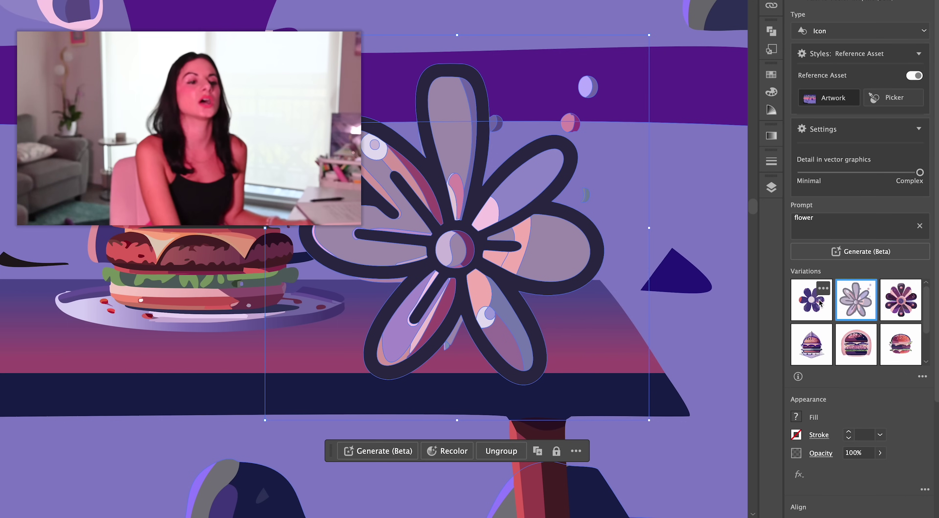
click(901, 300)
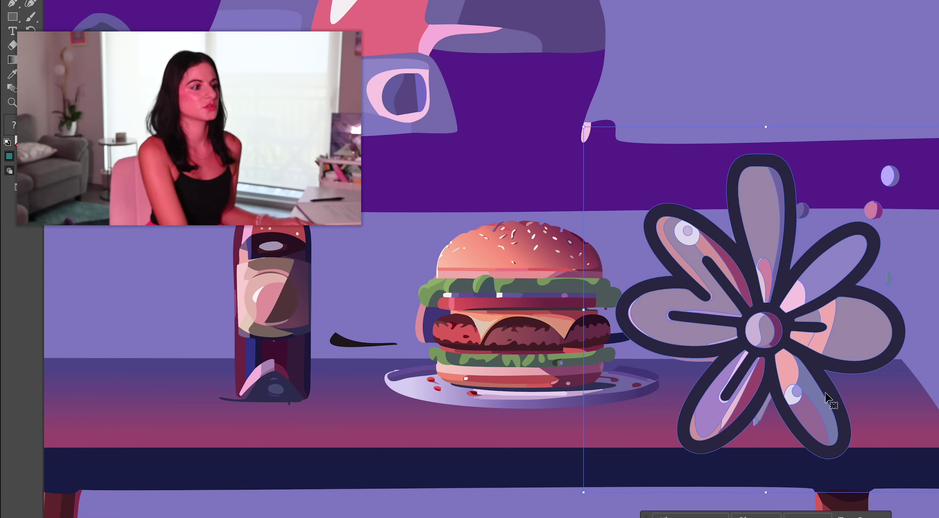
key(ctrl+minus)
key(ctrl+minus)
key(ctrl+minus)
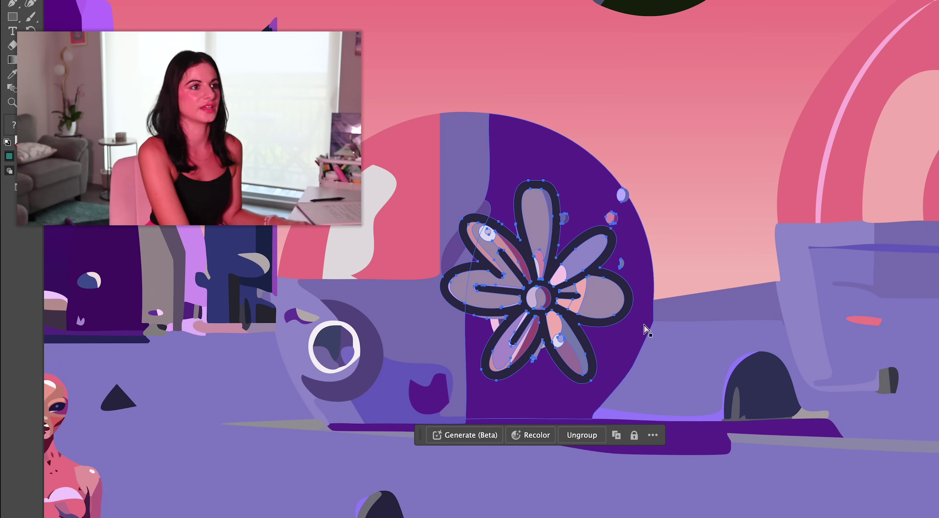
key(ctrl+plus)
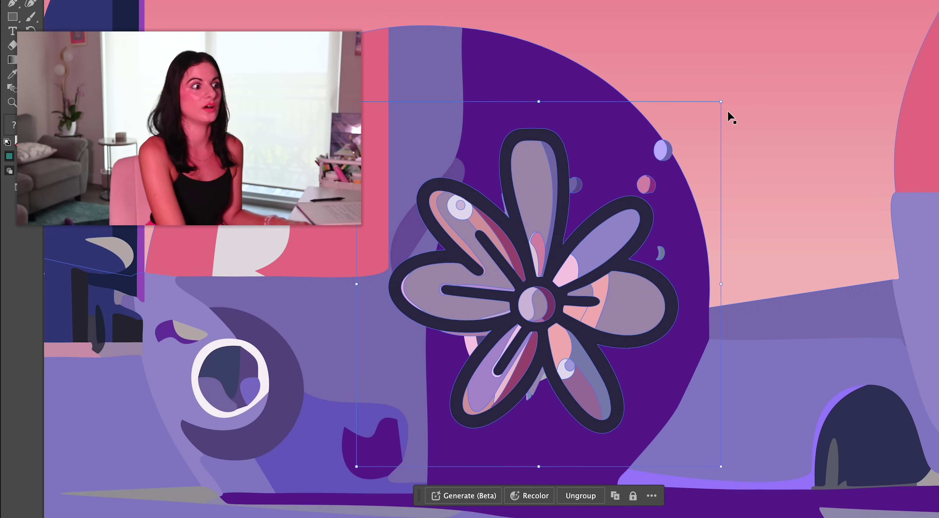
drag(721, 102, 465, 371)
drag(403, 415, 564, 148)
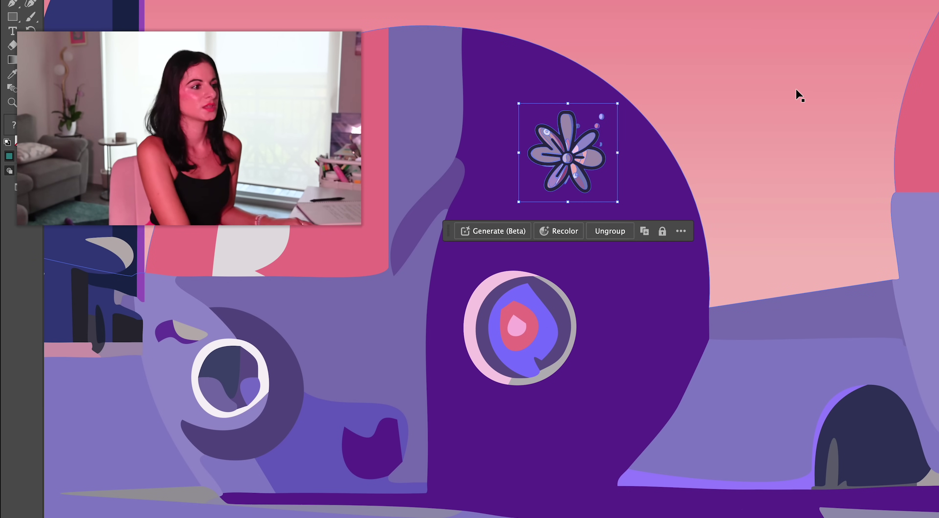
click(798, 95)
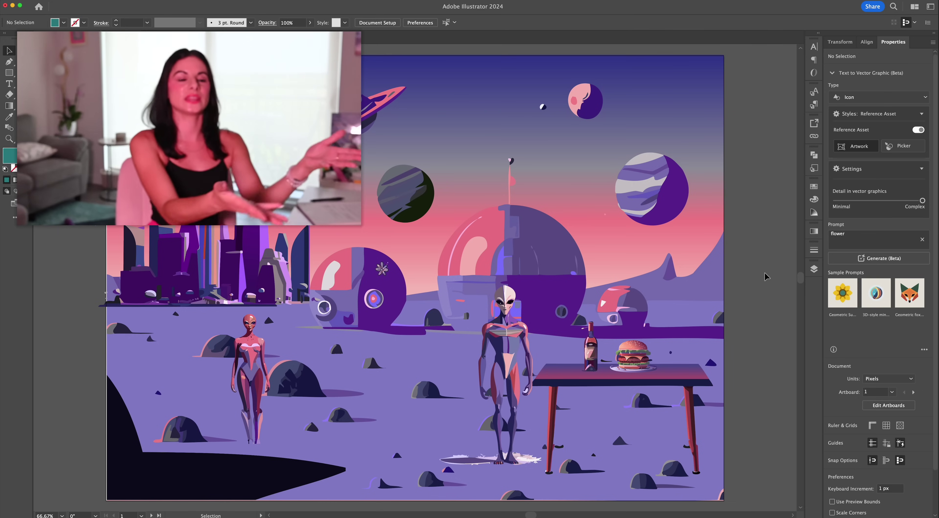